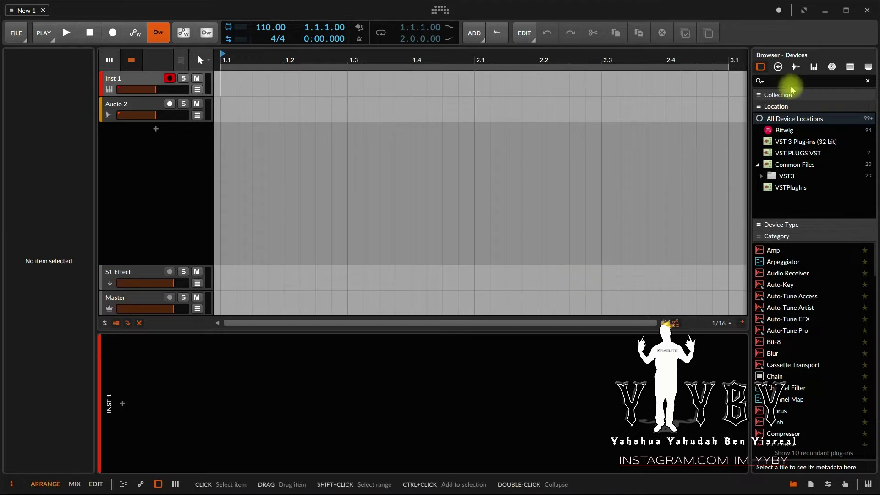
Examine the browser's multisample, device, preset and sample libraries
{"action": "left_click", "coordinate": [806, 68]}
{"action": "left_click", "coordinate": [813, 67]}
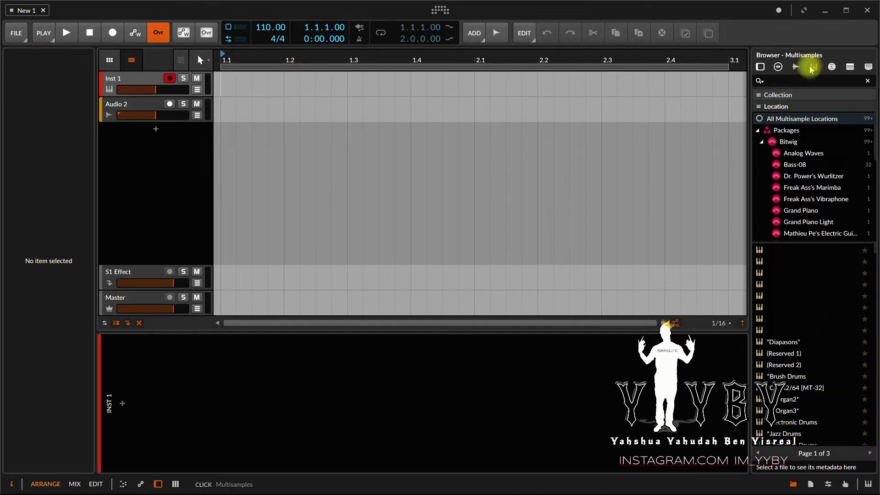
{"action": "left_click", "coordinate": [760, 68]}
{"action": "scroll", "coordinate": [815, 295], "scroll_direction": "down", "scroll_amount": 5}
{"action": "scroll", "coordinate": [815, 296], "scroll_direction": "down", "scroll_amount": 5}
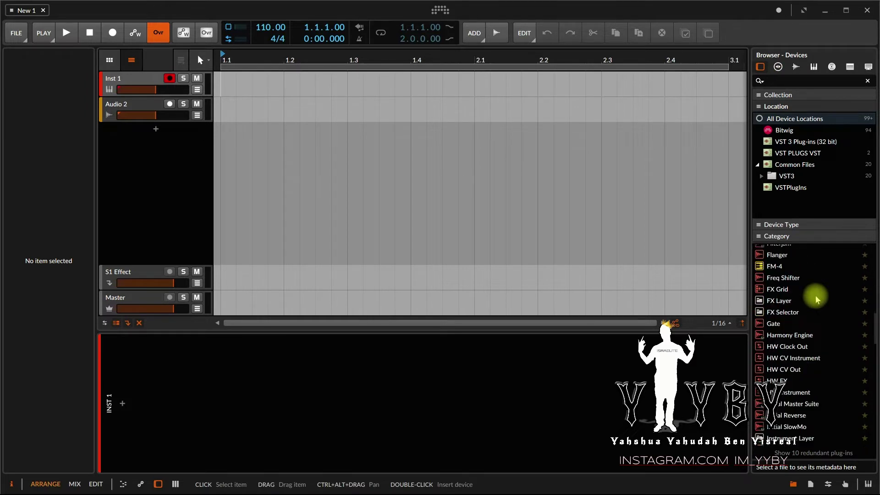
{"action": "scroll", "coordinate": [810, 308], "scroll_direction": "up", "scroll_amount": 10}
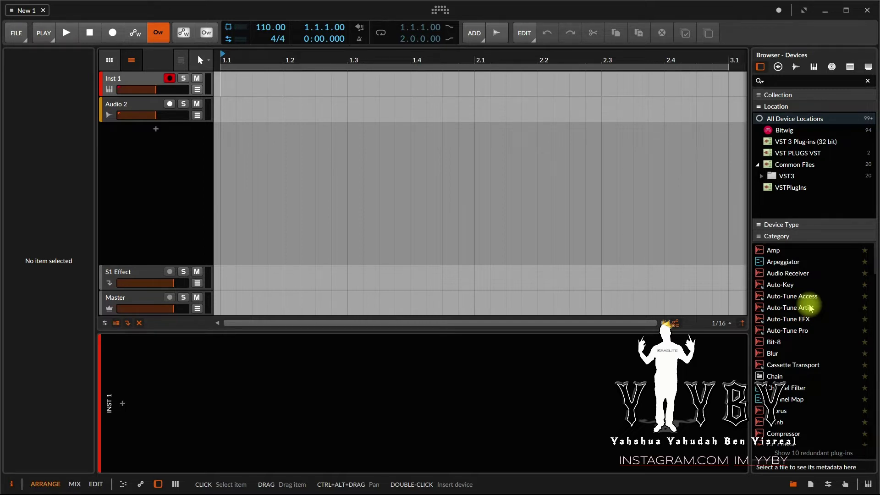
{"action": "left_click", "coordinate": [796, 66]}
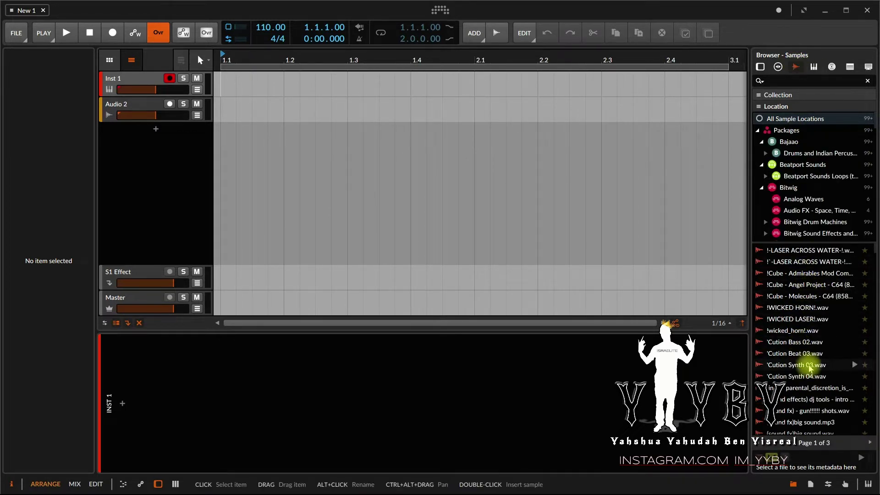
{"action": "left_click", "coordinate": [761, 67]}
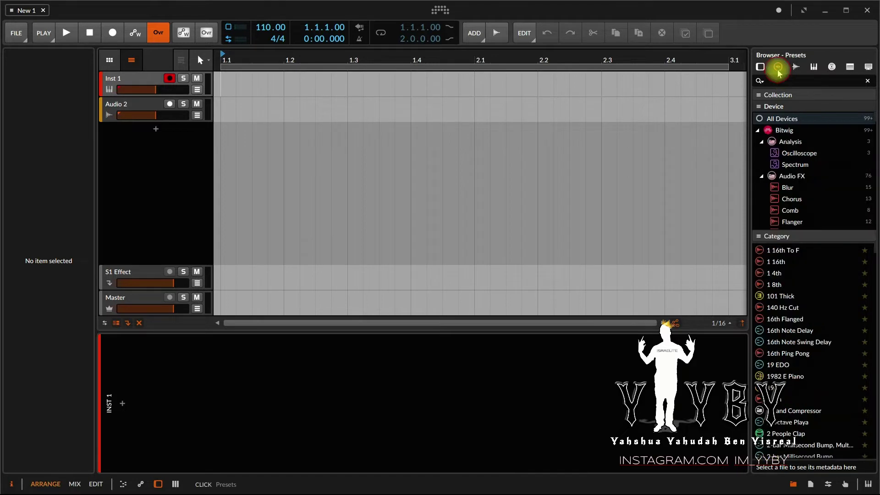
{"action": "left_click", "coordinate": [796, 66]}
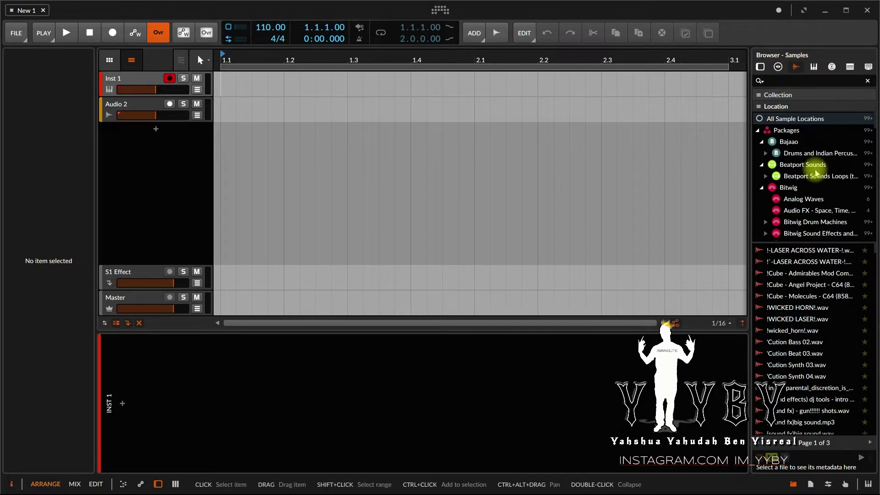
Place YYBY - Shem.mp3 from the BEAT EXPORT music folder on a new audio track at bar 1
{"action": "left_click", "coordinate": [832, 66]}
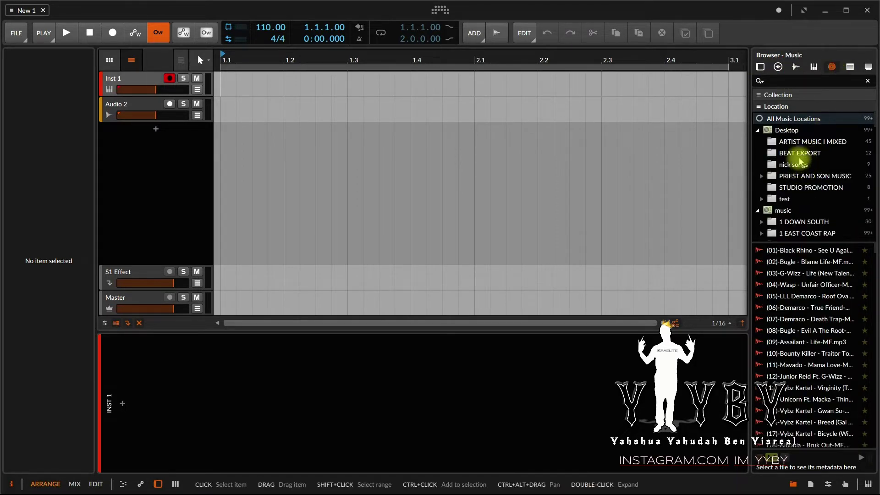
{"action": "left_click", "coordinate": [801, 154]}
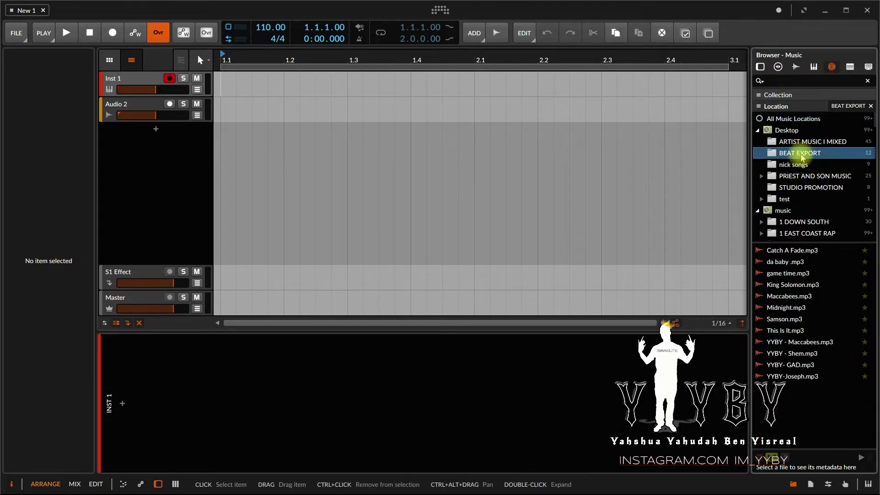
{"action": "left_click", "coordinate": [807, 356]}
{"action": "left_click_drag", "start_coordinate": [807, 356], "coordinate": [226, 125]}
{"action": "left_click_drag", "start_coordinate": [277, 55], "coordinate": [222, 14]}
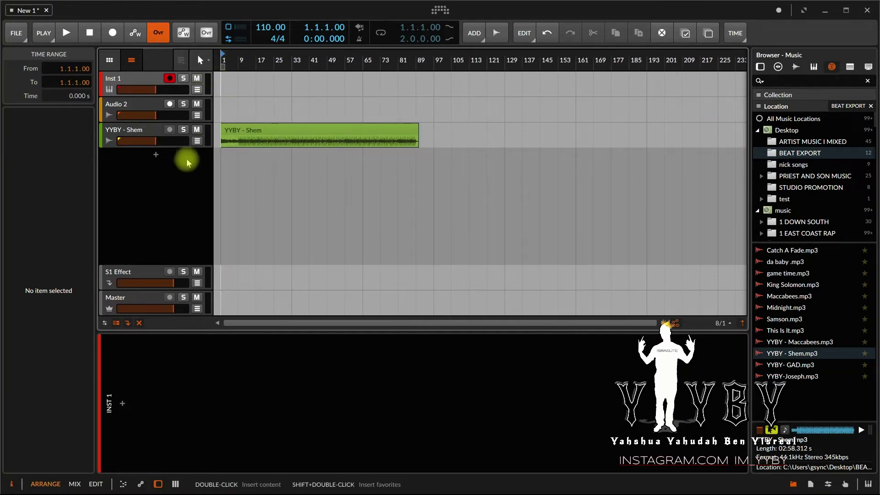
Inspect the YYBY - Shem waveform on a taller track with the whole clip fitted in the arranger
{"action": "left_click_drag", "start_coordinate": [193, 146], "coordinate": [192, 226]}
{"action": "left_click_drag", "start_coordinate": [236, 56], "coordinate": [296, 59]}
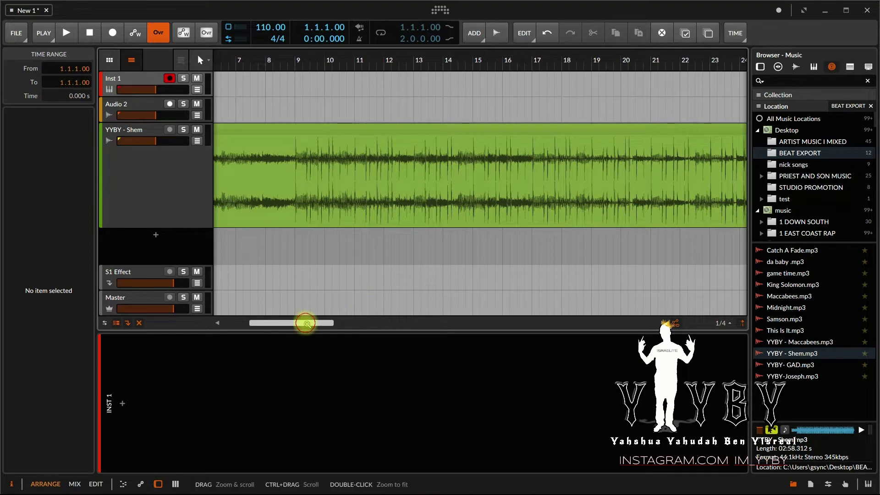
{"action": "double_click", "coordinate": [307, 324]}
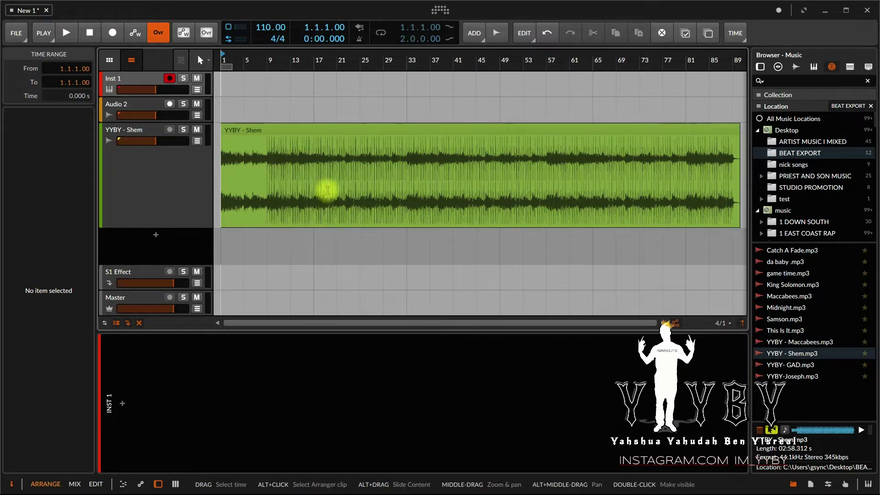
{"action": "left_click", "coordinate": [431, 176]}
{"action": "left_click", "coordinate": [385, 177]}
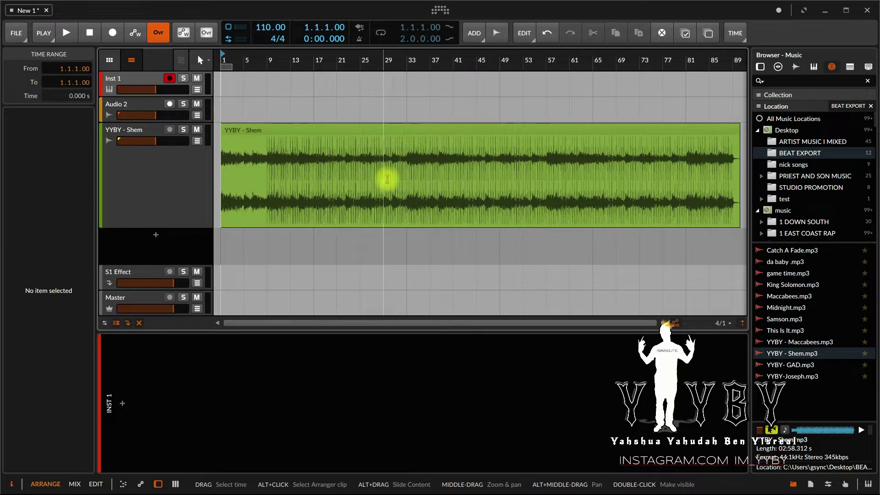
Delete the YYBY - Shem and Audio 2 tracks
{"action": "left_click", "coordinate": [168, 185]}
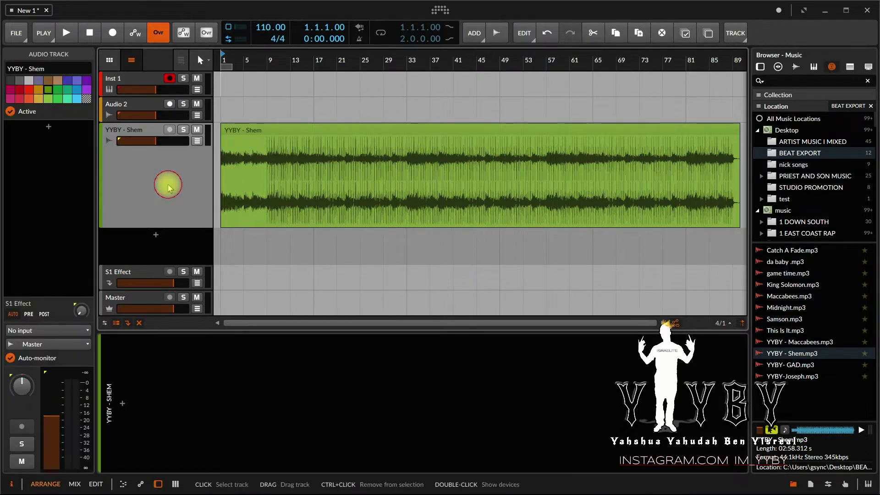
{"action": "right_click", "coordinate": [169, 186]}
{"action": "left_click", "coordinate": [288, 287]}
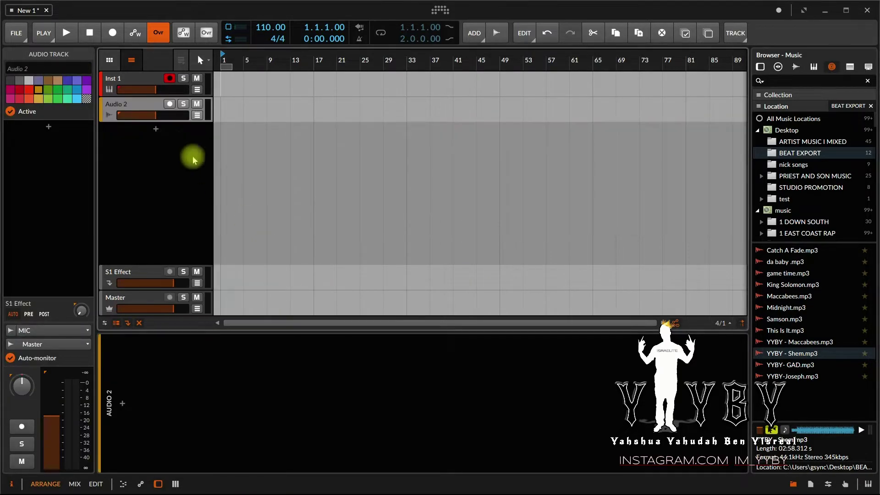
{"action": "right_click", "coordinate": [145, 114]}
{"action": "left_click", "coordinate": [266, 207]}
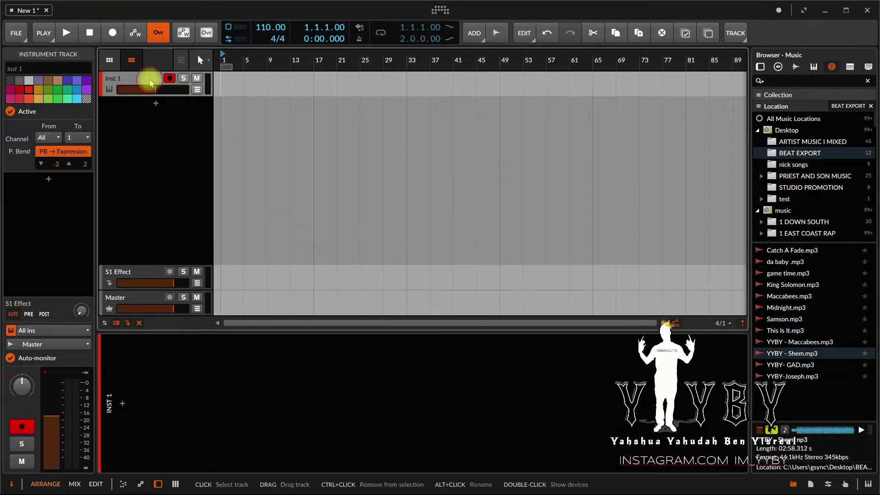
Insert the Polymer synth into the Inst 1 track's device chain
{"action": "left_click", "coordinate": [192, 216]}
{"action": "left_click", "coordinate": [122, 404]}
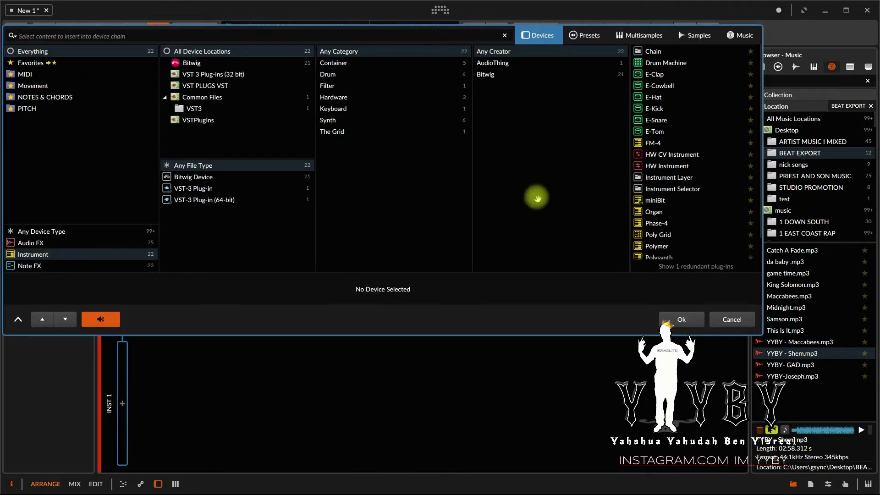
{"action": "left_click", "coordinate": [659, 246]}
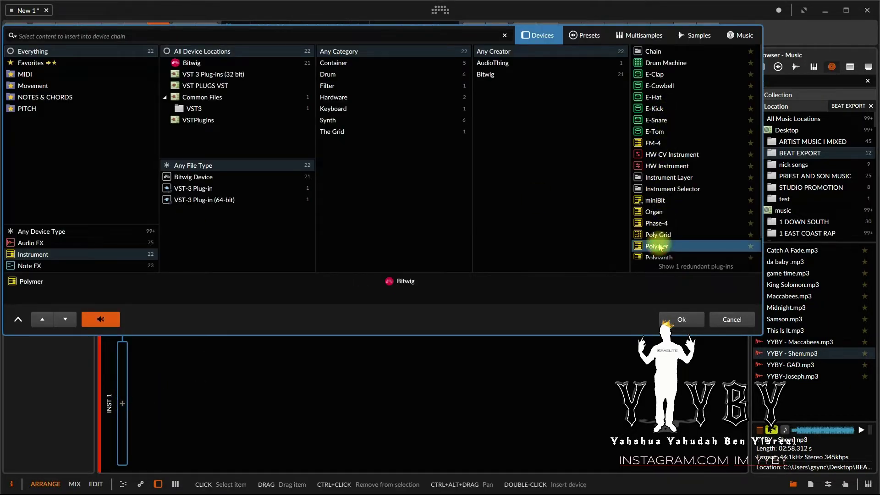
{"action": "double_click", "coordinate": [659, 247]}
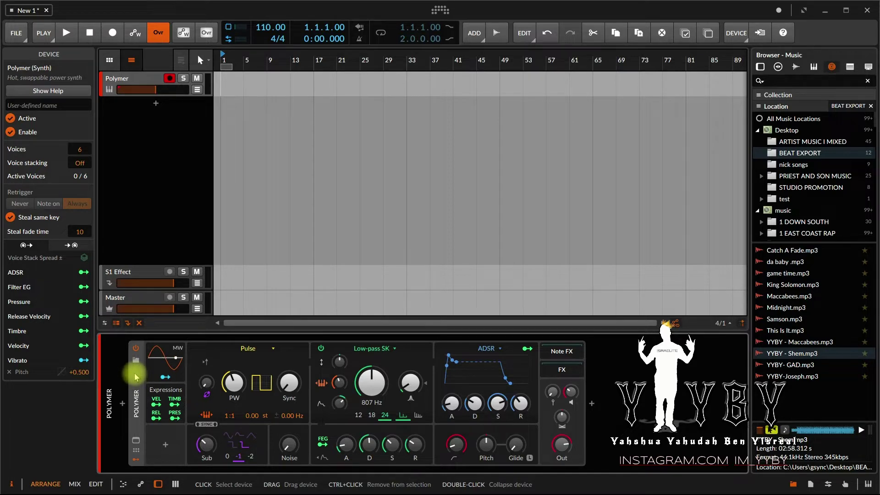
Examine Polymer's expanded signal patch and its oscillator and filter choices, leaving the settings as they are
{"action": "left_click", "coordinate": [136, 441]}
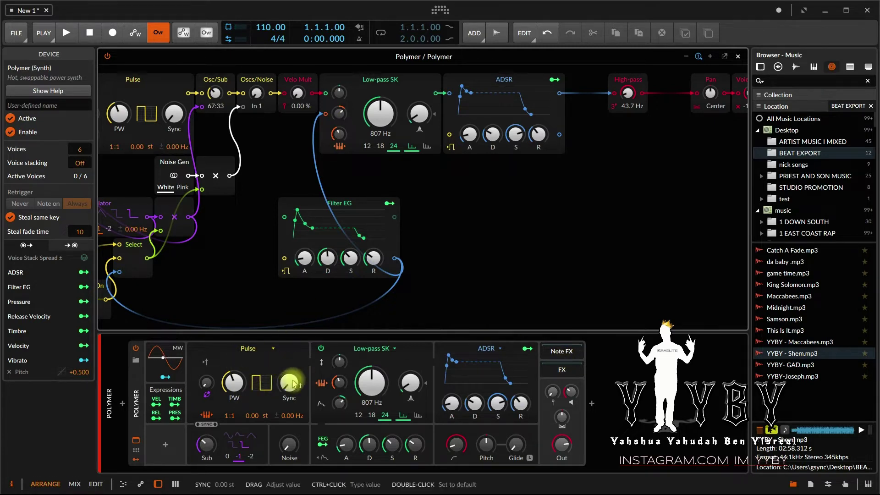
{"action": "left_click", "coordinate": [136, 425]}
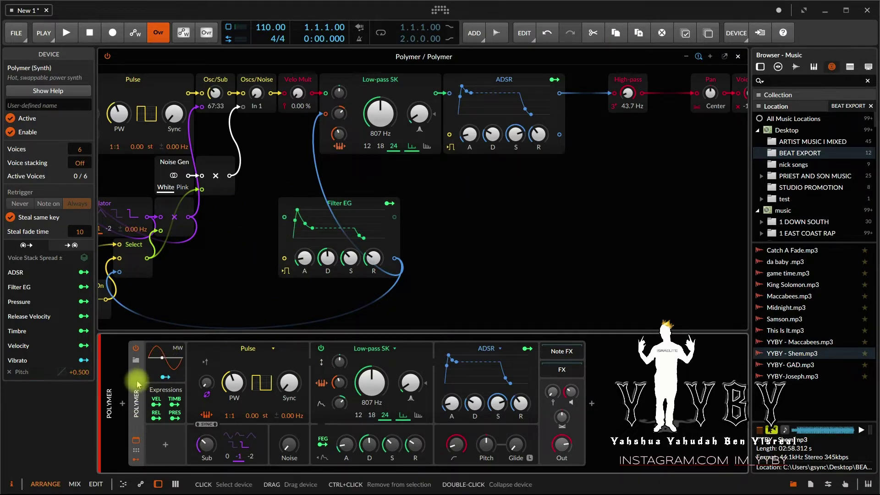
{"action": "left_click", "coordinate": [274, 348]}
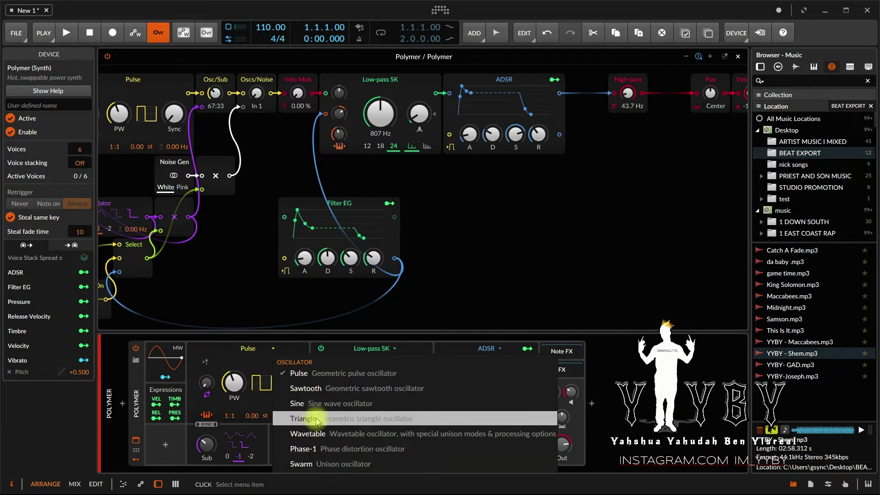
{"action": "left_click", "coordinate": [429, 335]}
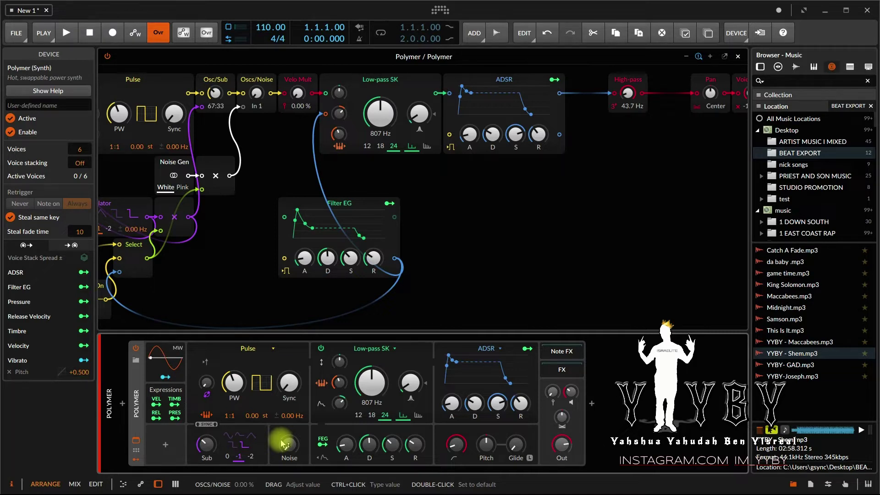
{"action": "left_click", "coordinate": [271, 349]}
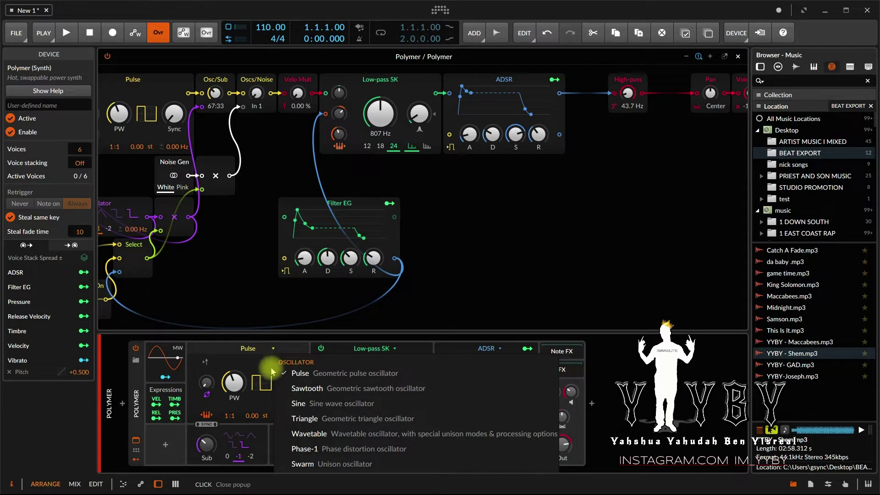
{"action": "left_click", "coordinate": [395, 348]}
{"action": "left_click", "coordinate": [395, 349]}
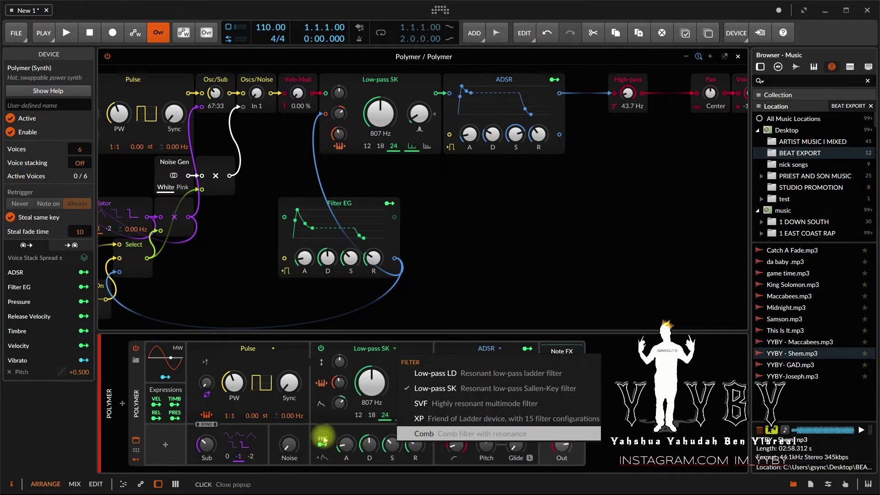
{"action": "left_click", "coordinate": [222, 356]}
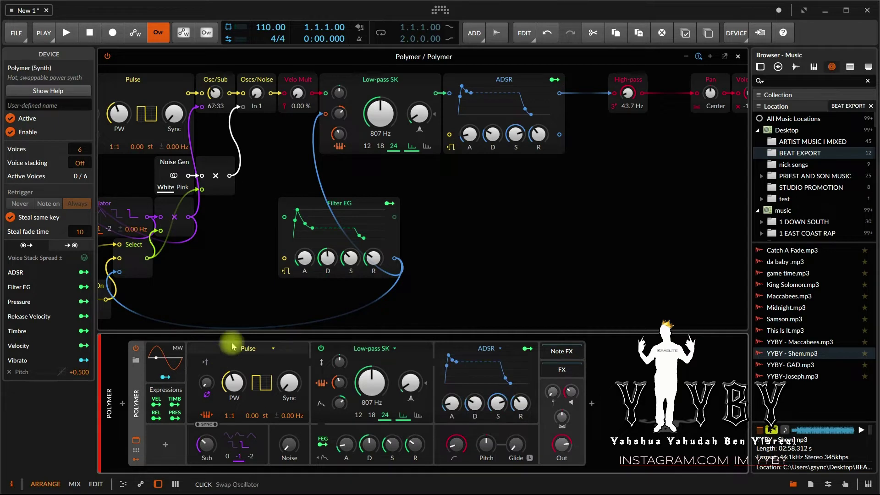
{"action": "left_click", "coordinate": [141, 443]}
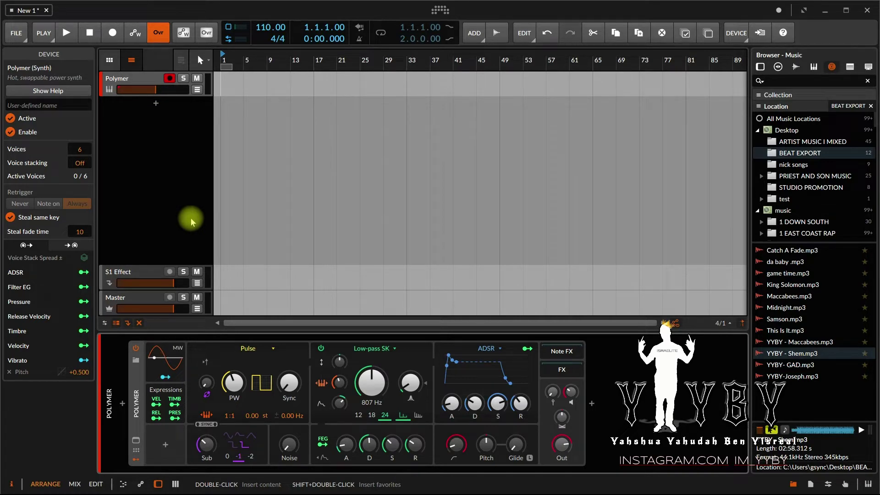
Place the 'Cution Synth 03.wav sample on a new audio track at bar 1 and open its clip in the detail editor
{"action": "left_click", "coordinate": [793, 70]}
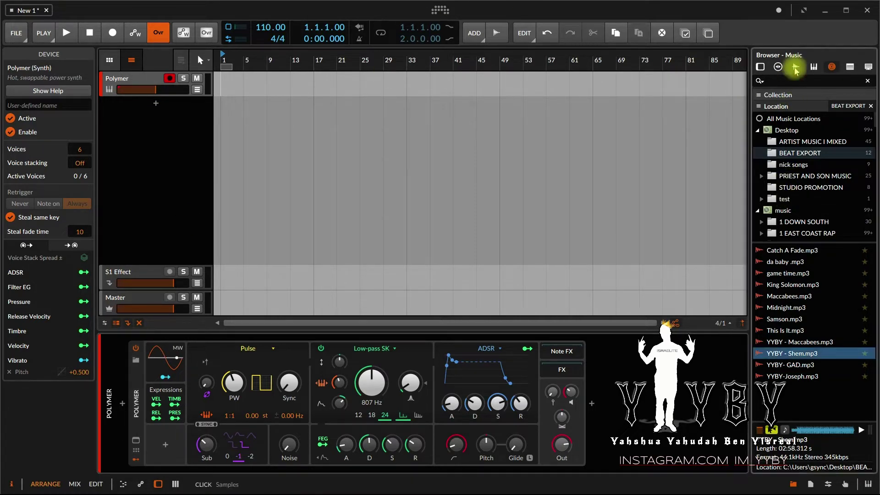
{"action": "left_click_drag", "start_coordinate": [802, 365], "coordinate": [227, 131]}
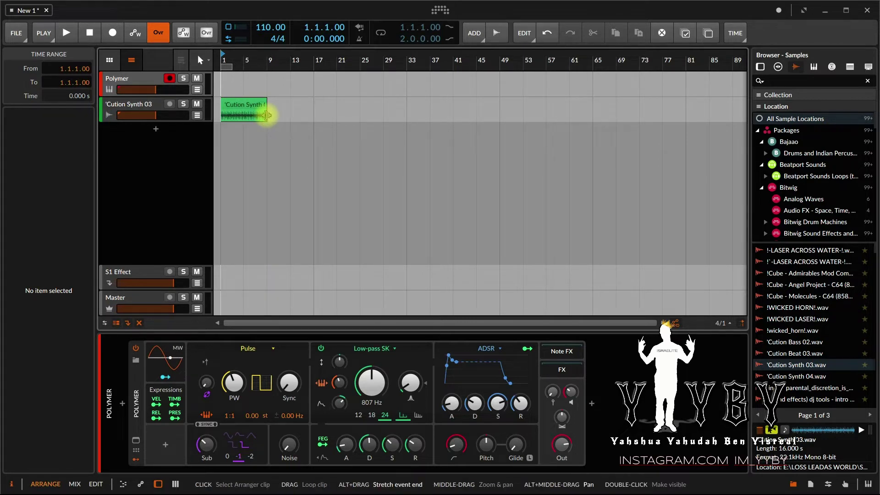
{"action": "double_click", "coordinate": [244, 108]}
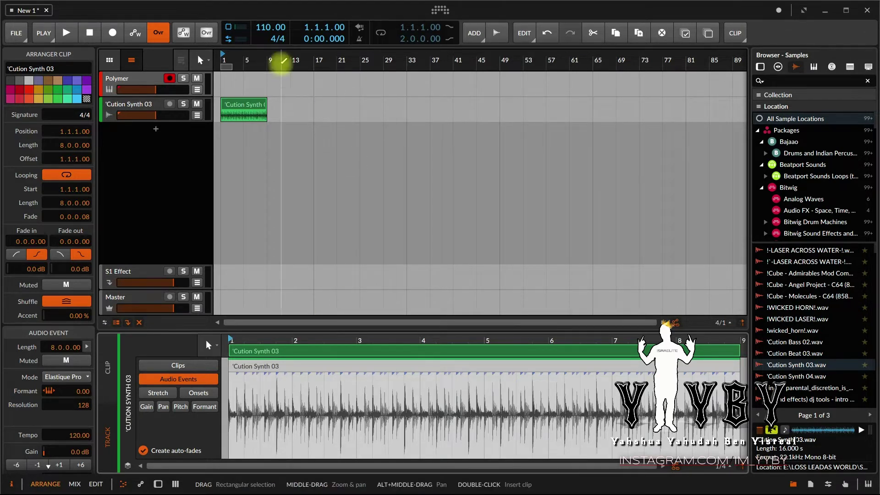
Enlarge the 'Cution Synth 03 track and its clip in the arranger, and show the clip launcher alongside
{"action": "left_click_drag", "start_coordinate": [193, 120], "coordinate": [192, 165]}
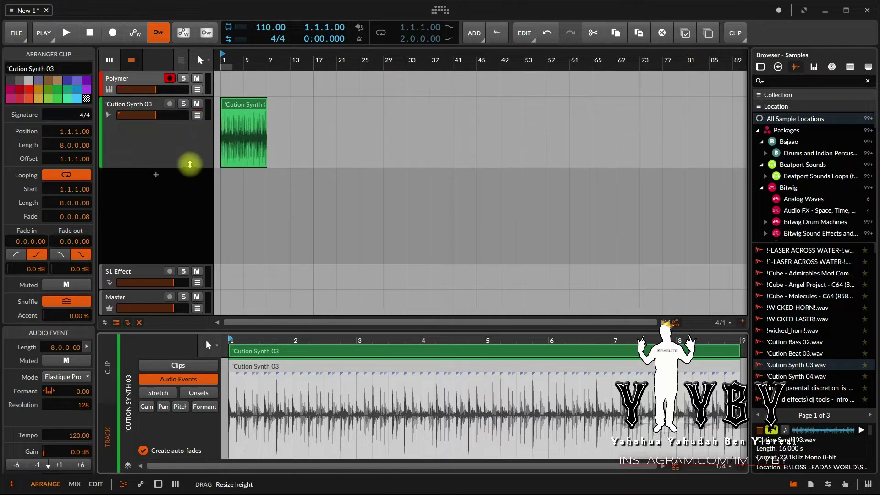
{"action": "left_click_drag", "start_coordinate": [231, 60], "coordinate": [324, 88]}
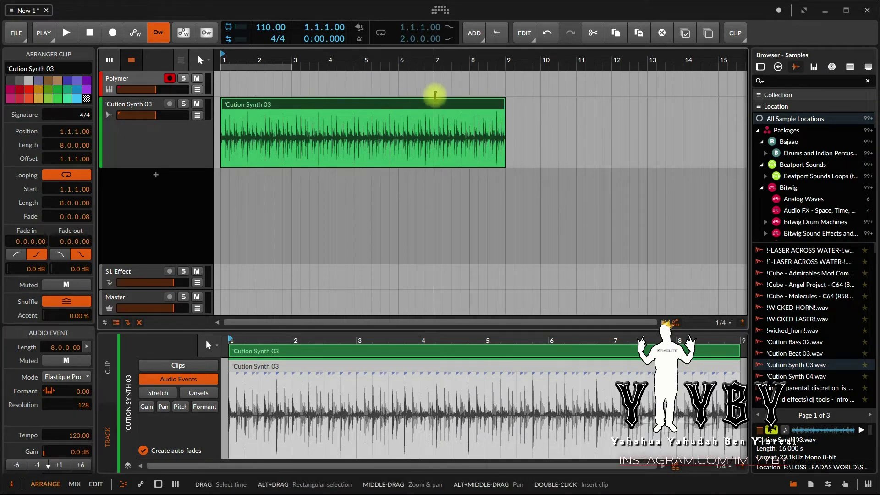
{"action": "left_click", "coordinate": [109, 60]}
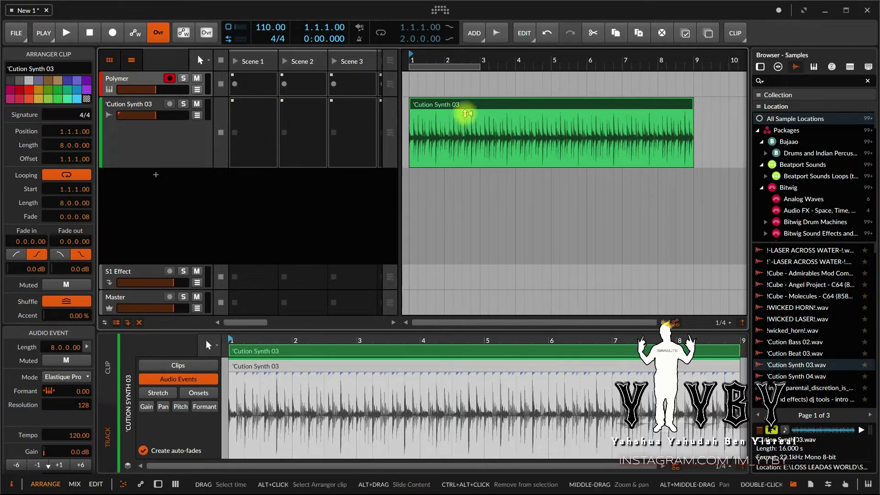
Review the commands available for the 'Cution Synth 03 clip, and turn off the large track height
{"action": "right_click", "coordinate": [472, 110]}
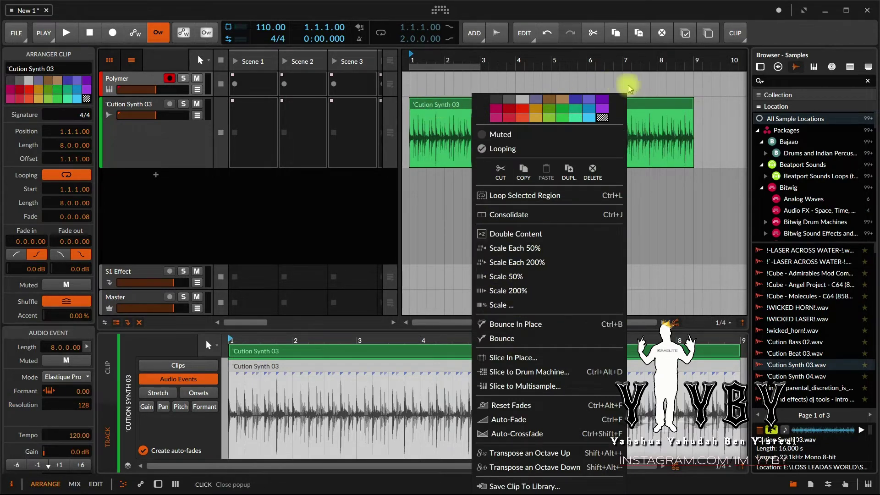
{"action": "left_click", "coordinate": [651, 100]}
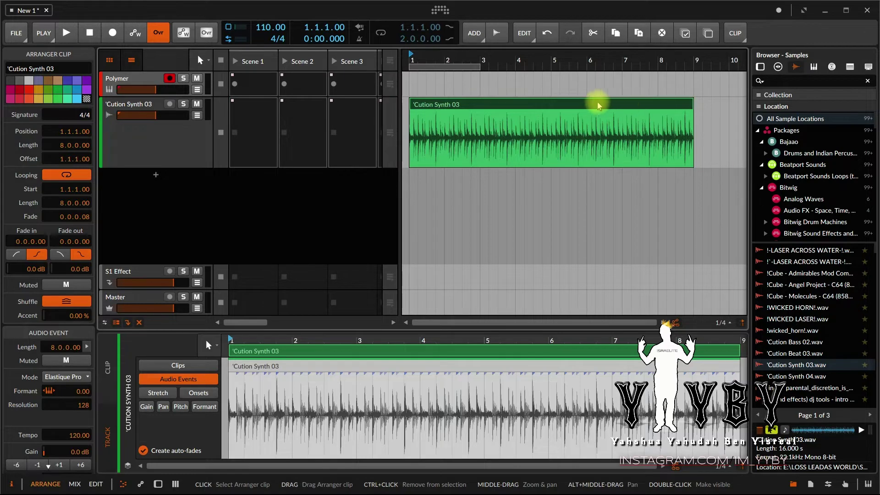
{"action": "left_click", "coordinate": [117, 324]}
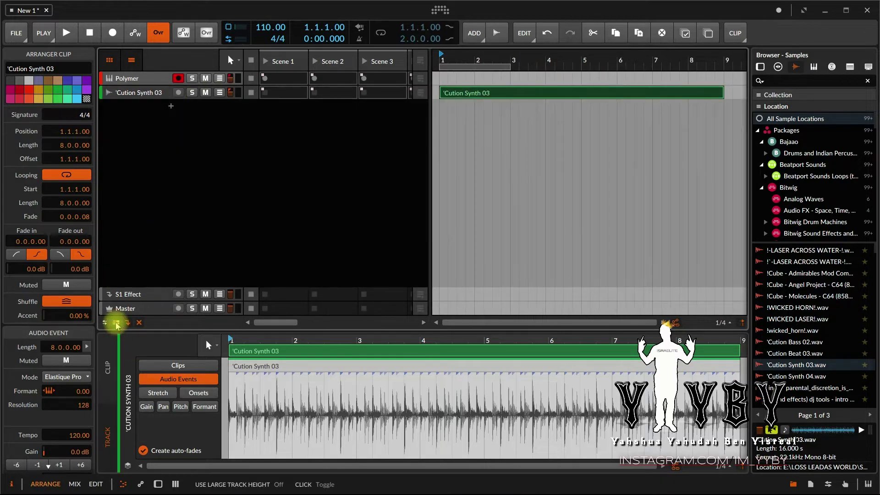
Turn the large track height back on and make the 'Cution Synth 03 track slightly shorter
{"action": "left_click", "coordinate": [118, 324]}
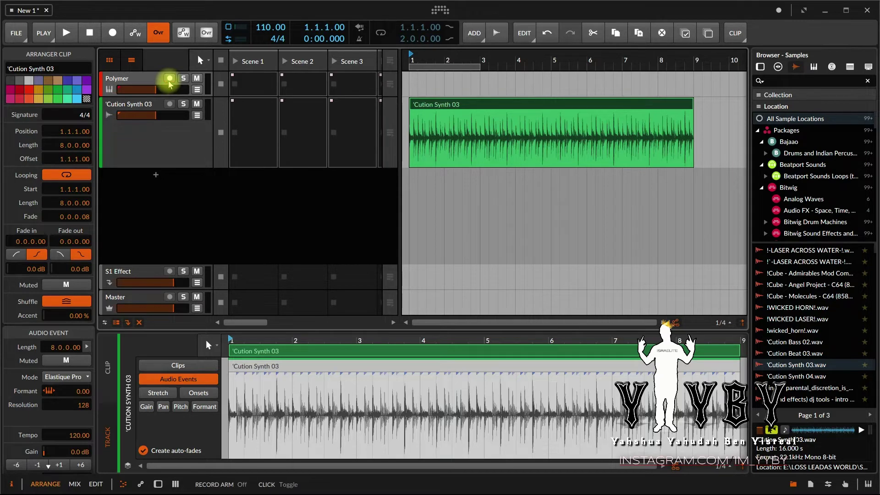
{"action": "left_click", "coordinate": [147, 78]}
{"action": "left_click", "coordinate": [175, 132]}
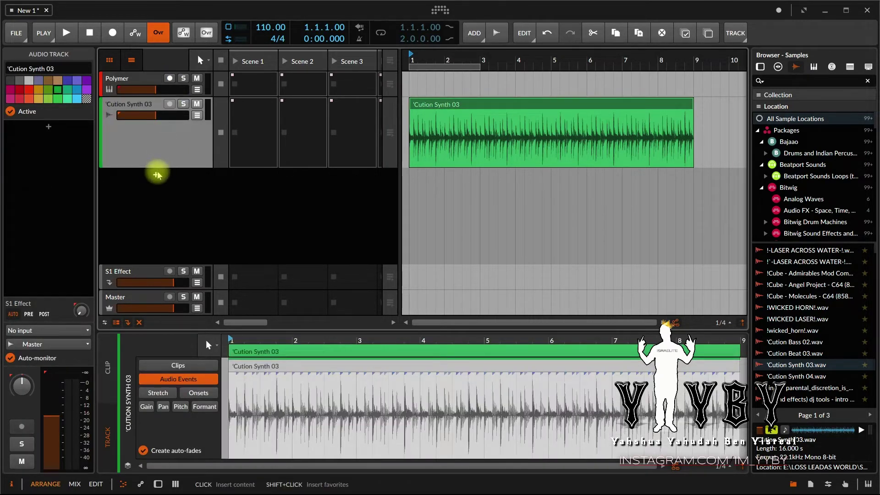
{"action": "left_click_drag", "start_coordinate": [158, 166], "coordinate": [161, 145]}
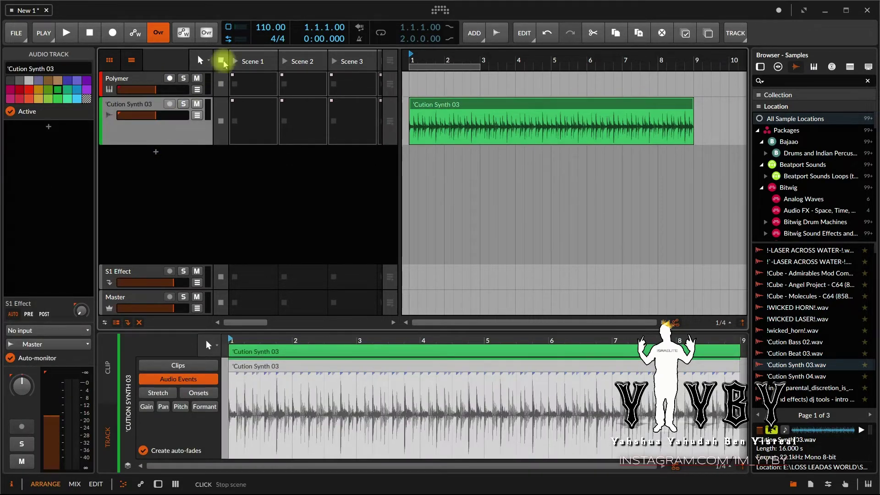
Hide the clip launcher and delete the 'Cution Synth 03 audio track from the arranger
{"action": "left_click", "coordinate": [112, 60]}
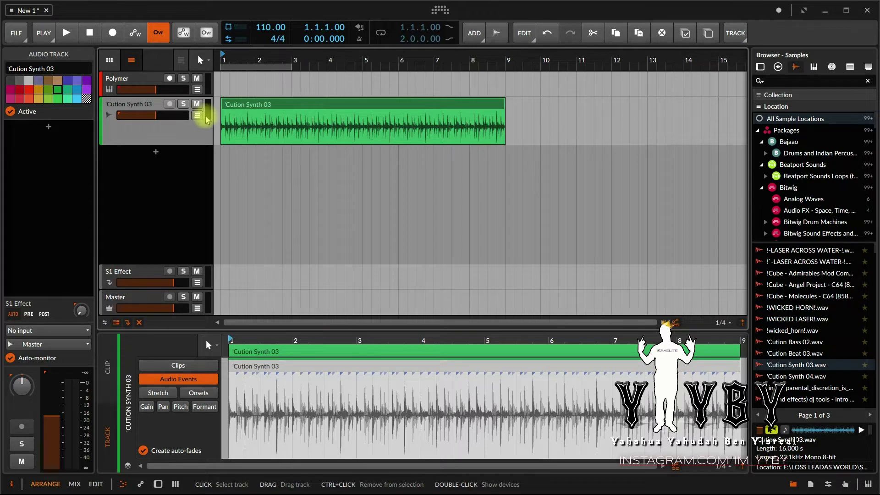
{"action": "right_click", "coordinate": [164, 137]}
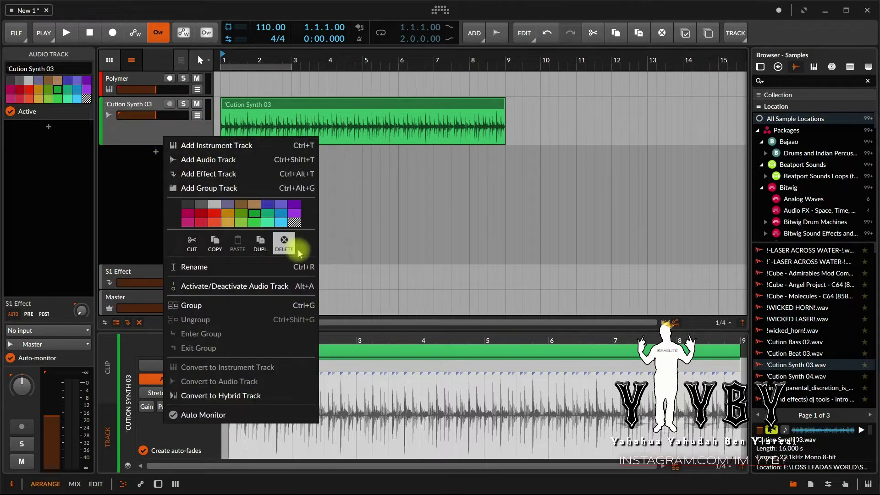
{"action": "left_click", "coordinate": [284, 242]}
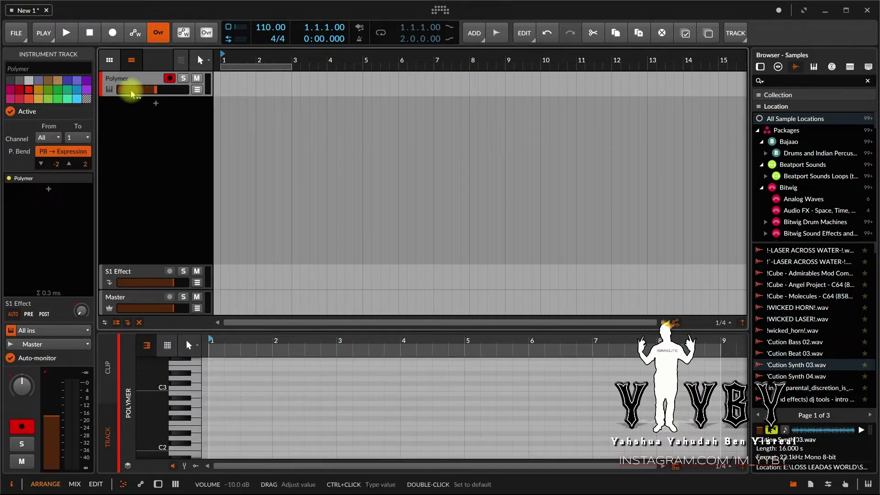
Insert the Auto-Key audio effect ahead of Polymer in the Polymer track's device chain, and move its plug-in window aside
{"action": "right_click", "coordinate": [147, 122]}
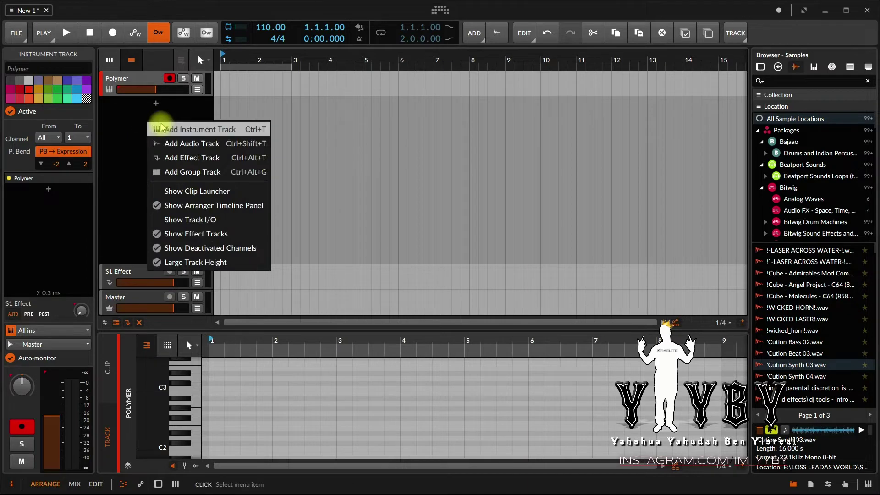
{"action": "left_click", "coordinate": [129, 118]}
{"action": "double_click", "coordinate": [138, 78]}
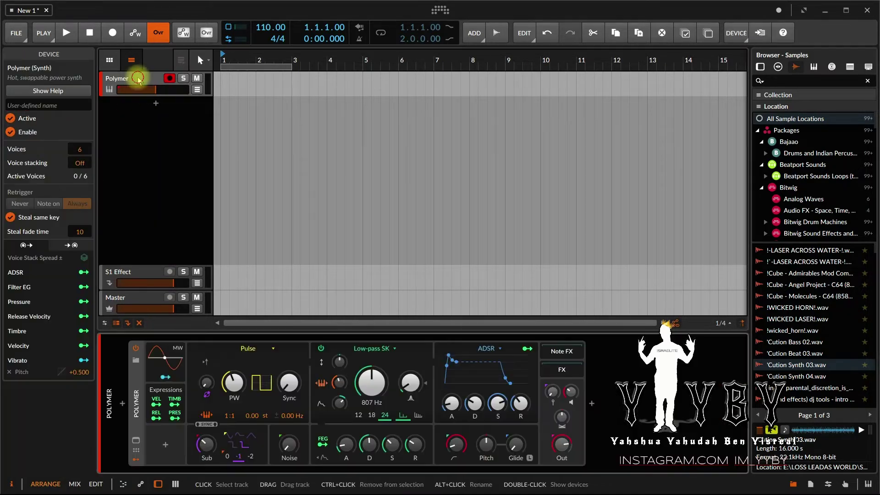
{"action": "left_click", "coordinate": [122, 403]}
{"action": "left_click", "coordinate": [30, 243]}
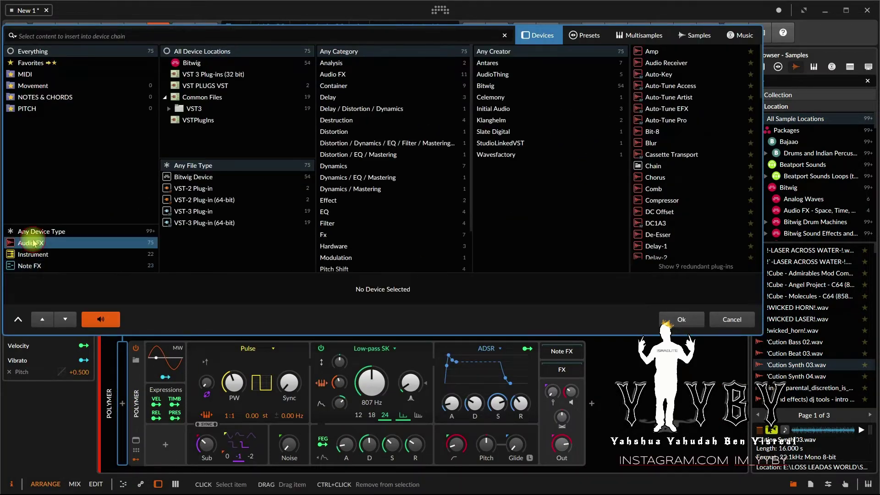
{"action": "double_click", "coordinate": [665, 76]}
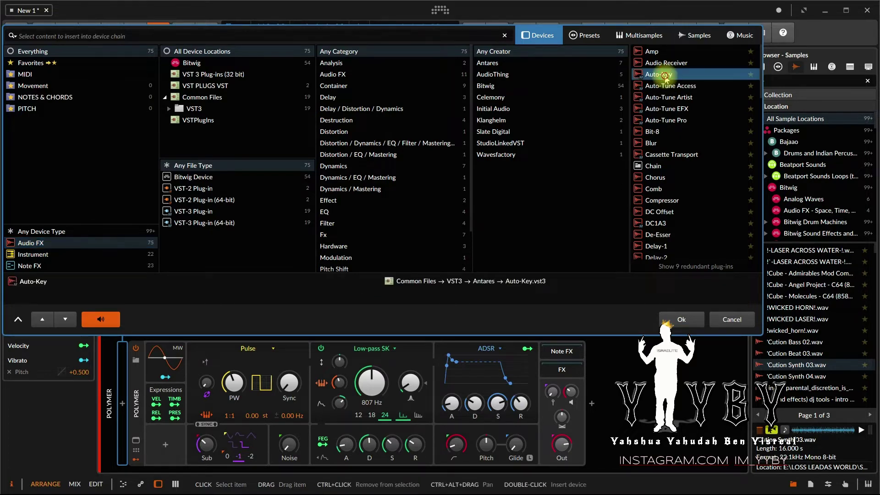
{"action": "left_click_drag", "start_coordinate": [451, 175], "coordinate": [454, 119]}
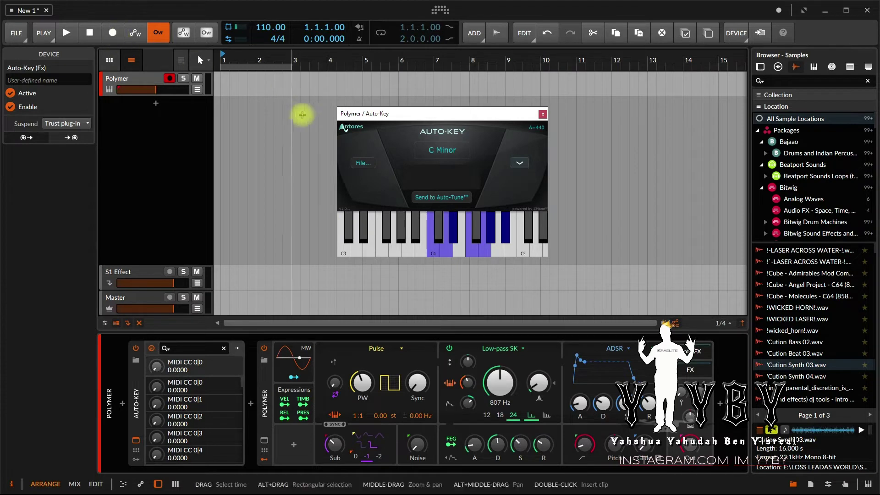
{"action": "left_click_drag", "start_coordinate": [426, 119], "coordinate": [528, 128]}
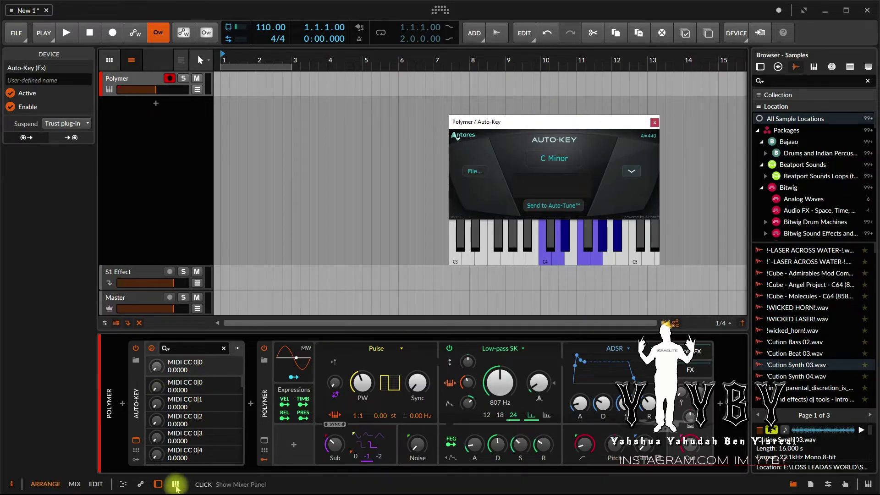
Look over the mix view, return to the arrange view, and close the Auto-Key plug-in window
{"action": "left_click", "coordinate": [74, 484]}
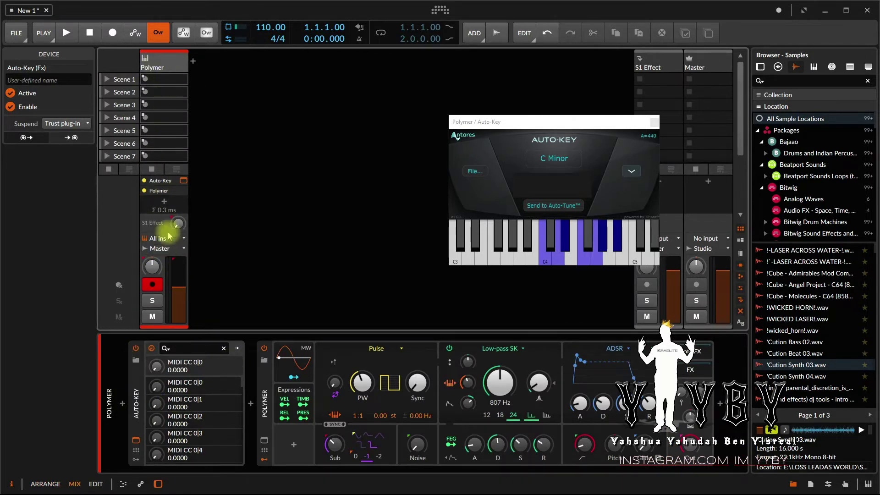
{"action": "left_click", "coordinate": [52, 485]}
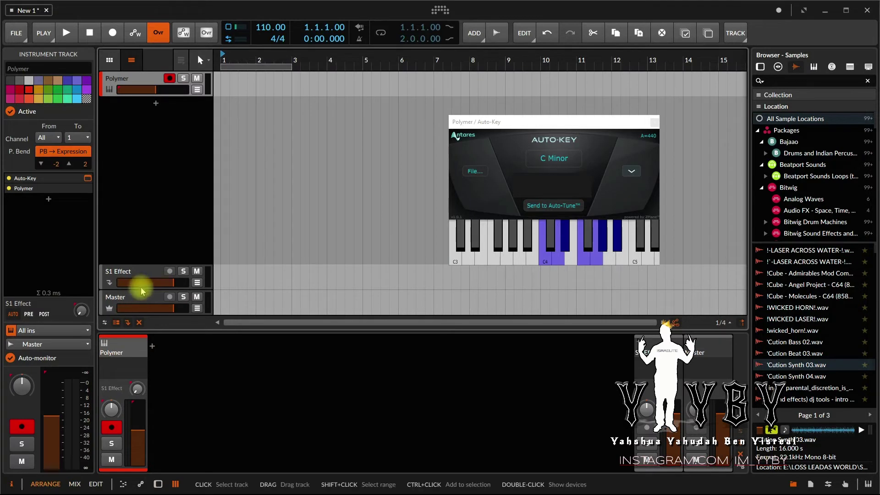
{"action": "left_click", "coordinate": [138, 269]}
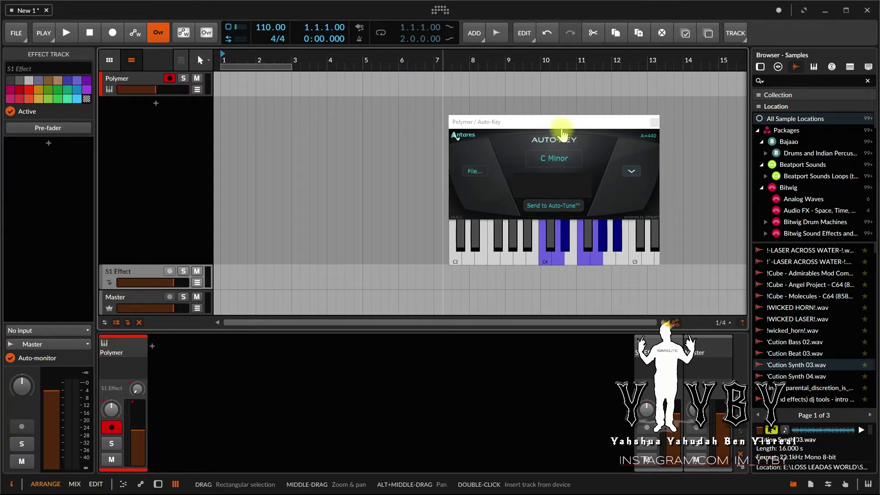
{"action": "left_click_drag", "start_coordinate": [543, 121], "coordinate": [506, 123]}
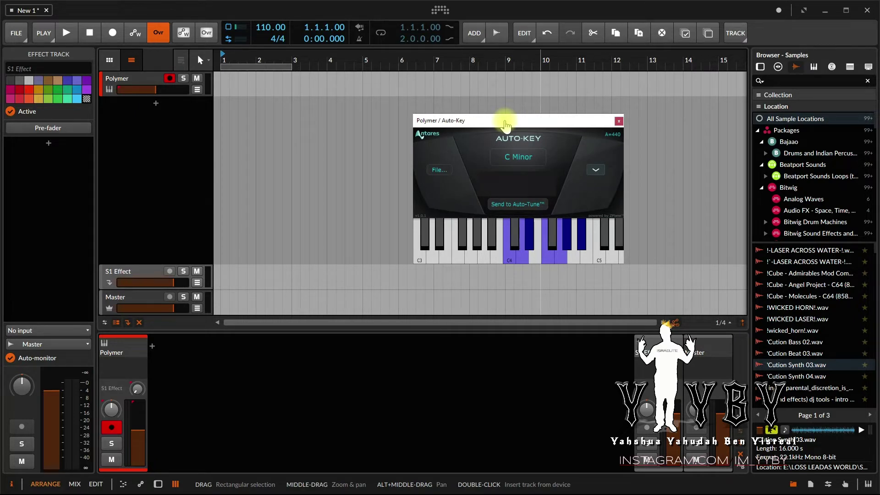
{"action": "left_click", "coordinate": [619, 121]}
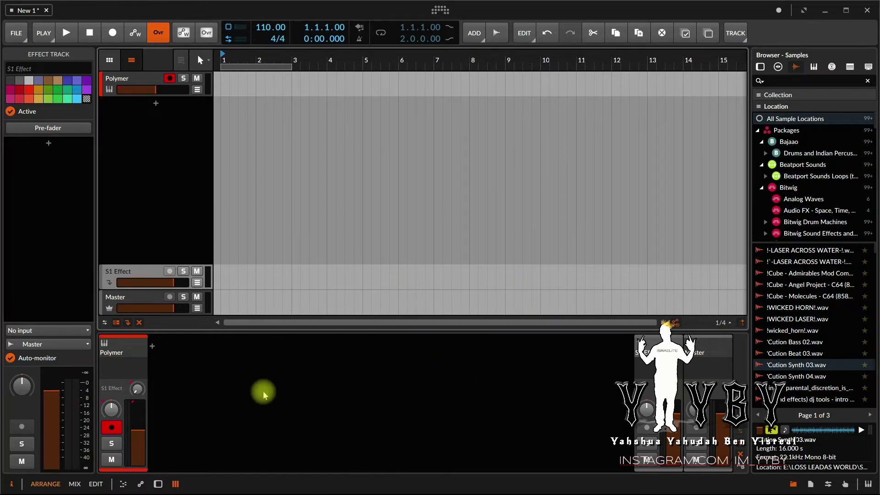
Show the Polymer track's devices, check Auto-Key's preset browser without choosing anything, and reopen the Auto-Key plug-in window
{"action": "double_click", "coordinate": [143, 80]}
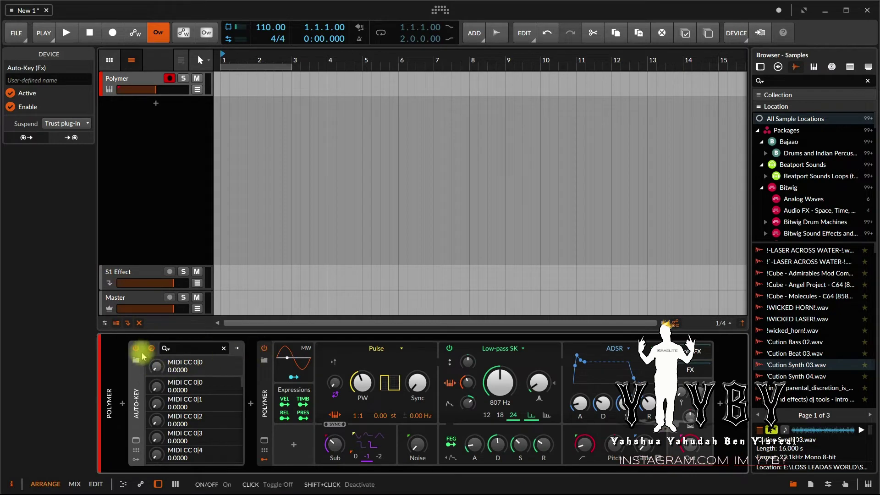
{"action": "left_click", "coordinate": [138, 359]}
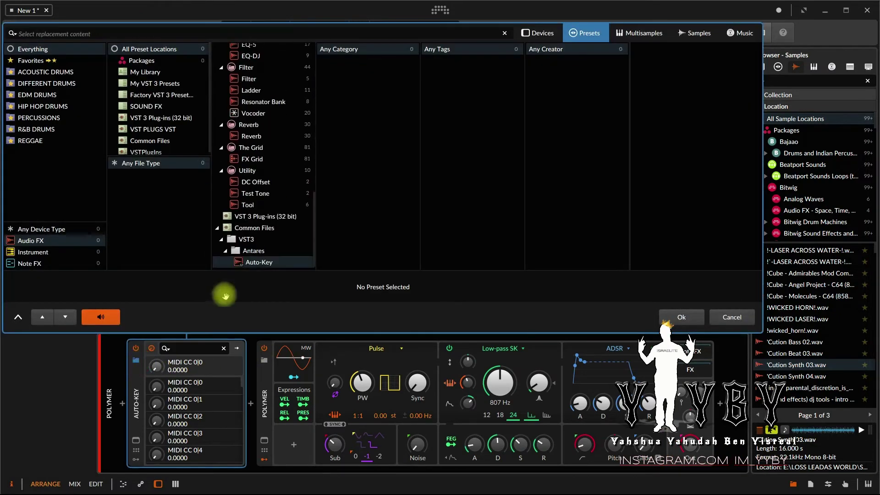
{"action": "left_click", "coordinate": [725, 321]}
{"action": "left_click", "coordinate": [135, 441]}
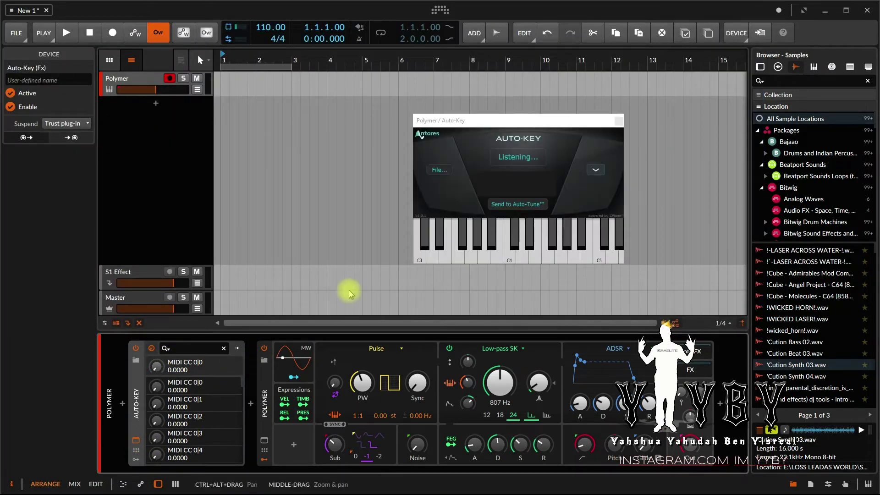
{"action": "left_click", "coordinate": [257, 373]}
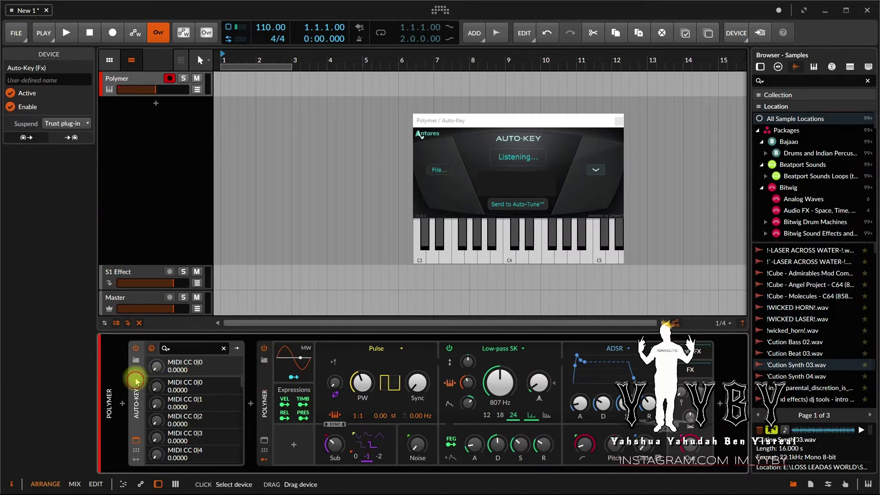
Select the Polymer track and run the transport briefly from the start of the arrangement
{"action": "left_click", "coordinate": [133, 276]}
{"action": "left_click", "coordinate": [128, 78]}
{"action": "left_click", "coordinate": [67, 33]}
{"action": "left_click", "coordinate": [89, 33]}
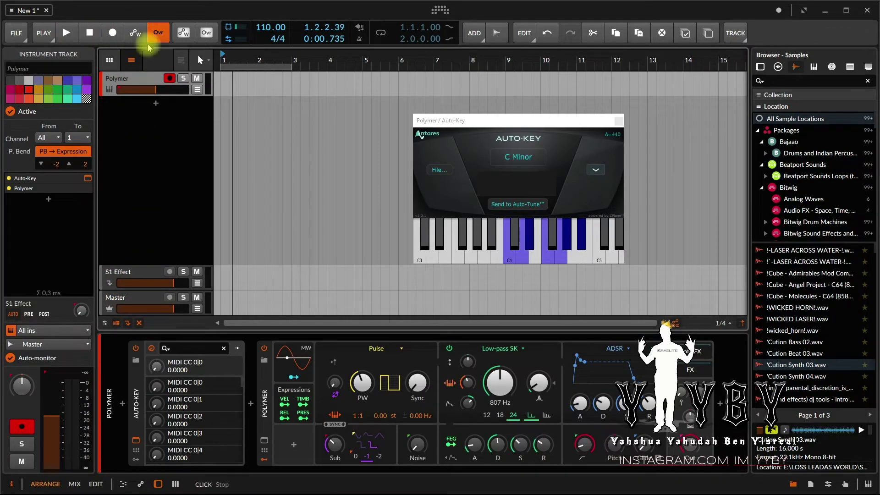
Preview the !Cube - Molecules sample in the browser, stop it, and close the Auto-Key plug-in window
{"action": "left_click", "coordinate": [814, 297]}
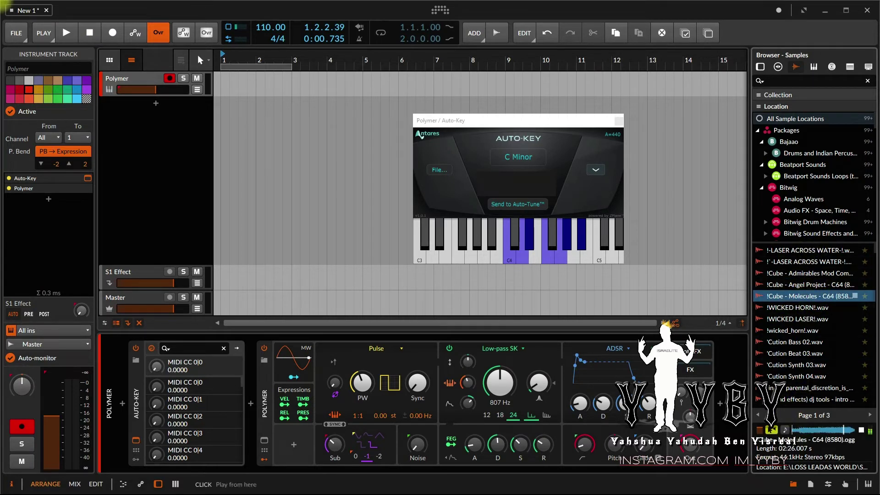
{"action": "left_click", "coordinate": [861, 430]}
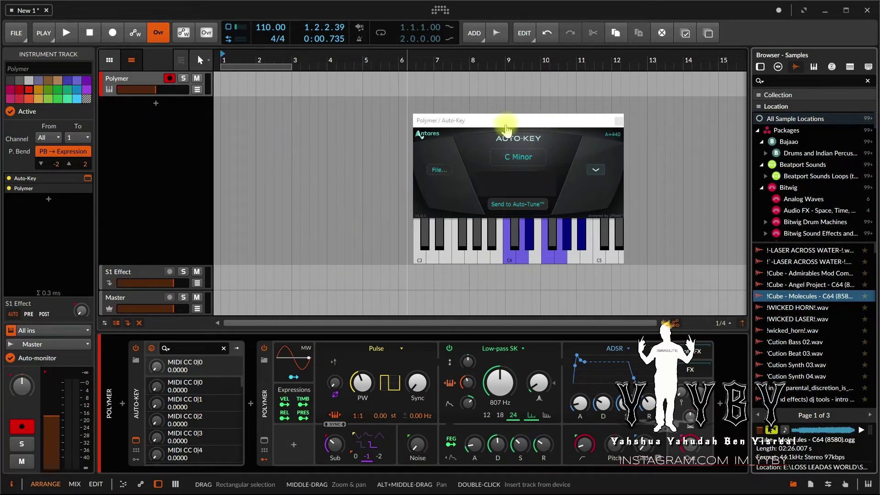
{"action": "left_click_drag", "start_coordinate": [484, 123], "coordinate": [465, 129]}
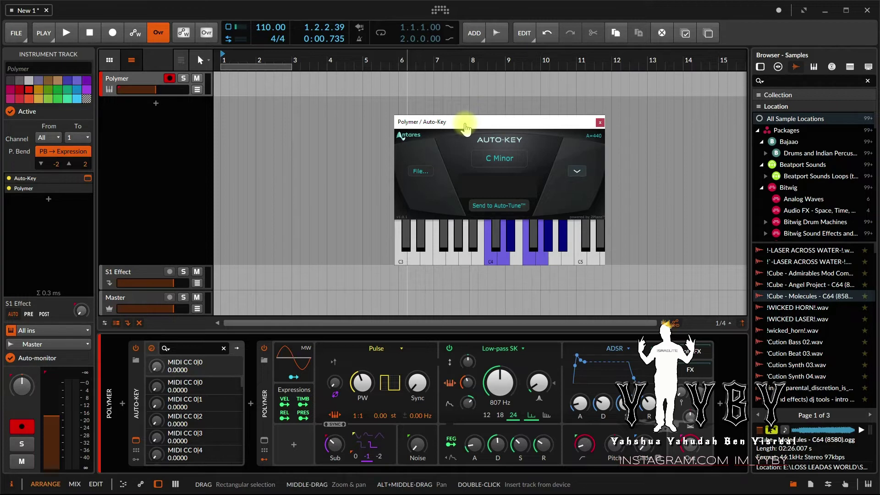
{"action": "left_click", "coordinate": [601, 123]}
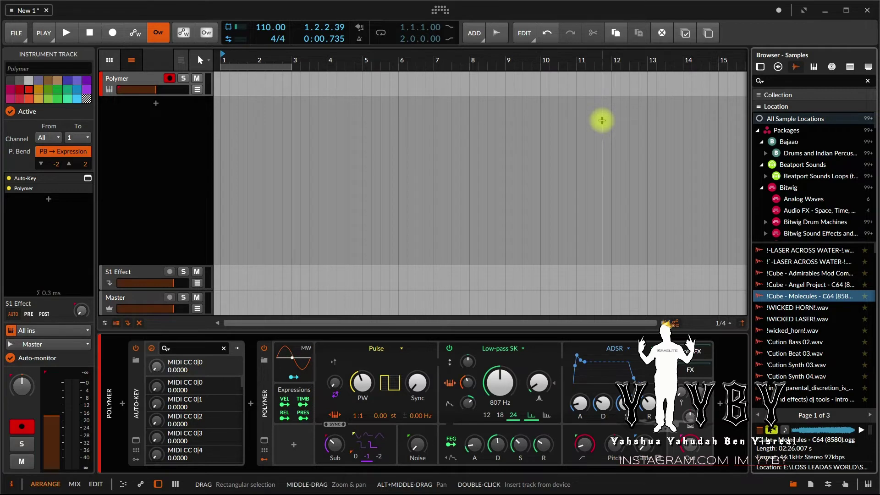
Place the 'Cution Synth 04.wav sample on a new audio track at bar 1
{"action": "left_click_drag", "start_coordinate": [788, 375], "coordinate": [229, 135]}
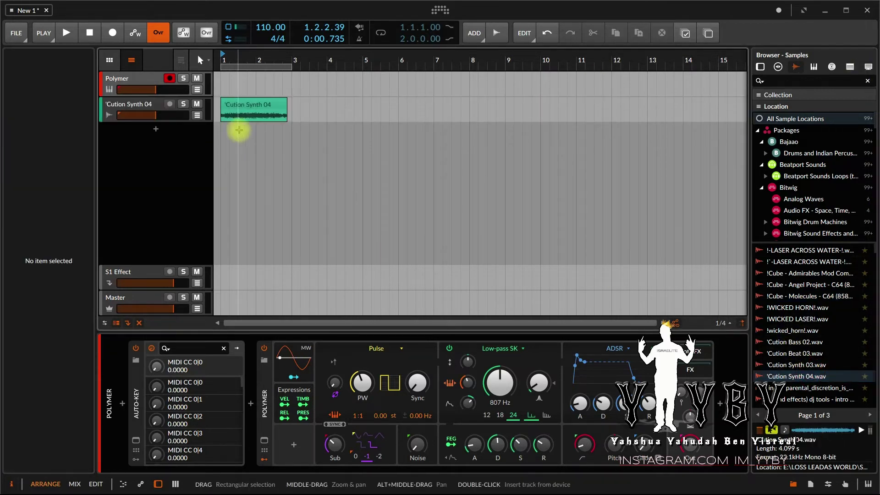
{"action": "left_click_drag", "start_coordinate": [225, 57], "coordinate": [224, 101]}
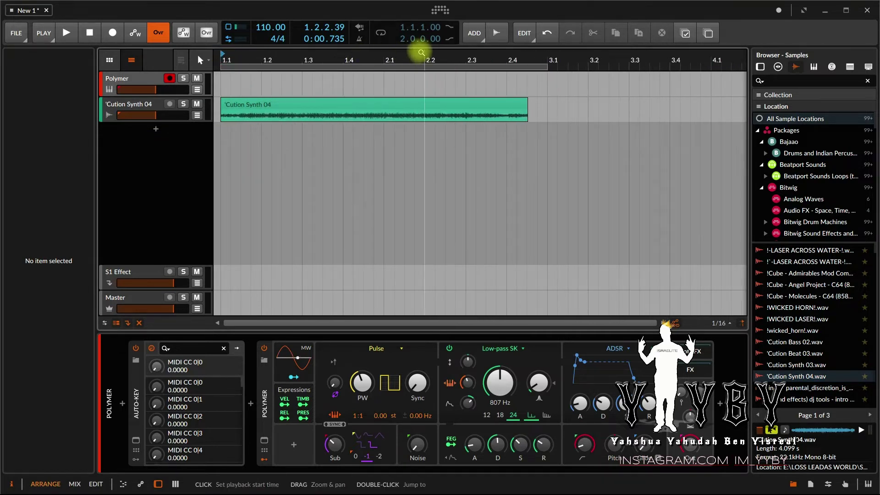
Insert cue markers in the arranger timeline at positions 1.2 and 2.4
{"action": "left_click", "coordinate": [263, 58]}
{"action": "right_click", "coordinate": [264, 59]}
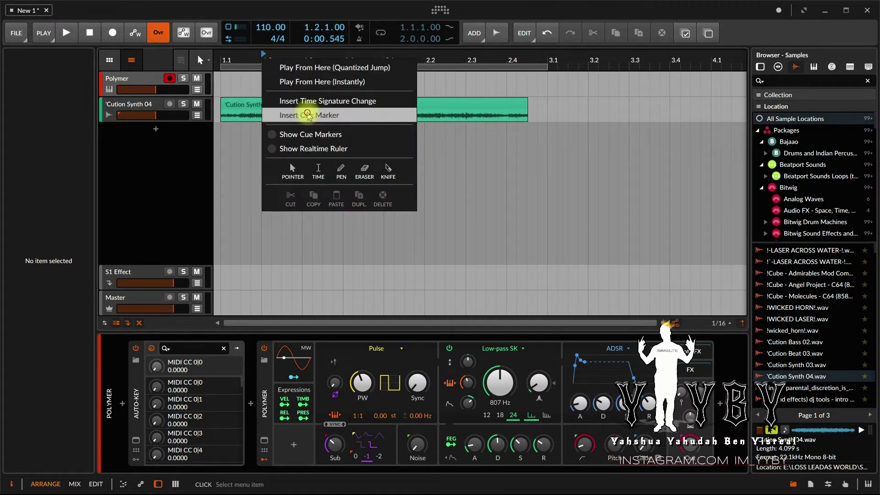
{"action": "left_click", "coordinate": [310, 115]}
{"action": "left_click", "coordinate": [508, 58]}
{"action": "right_click", "coordinate": [507, 58]}
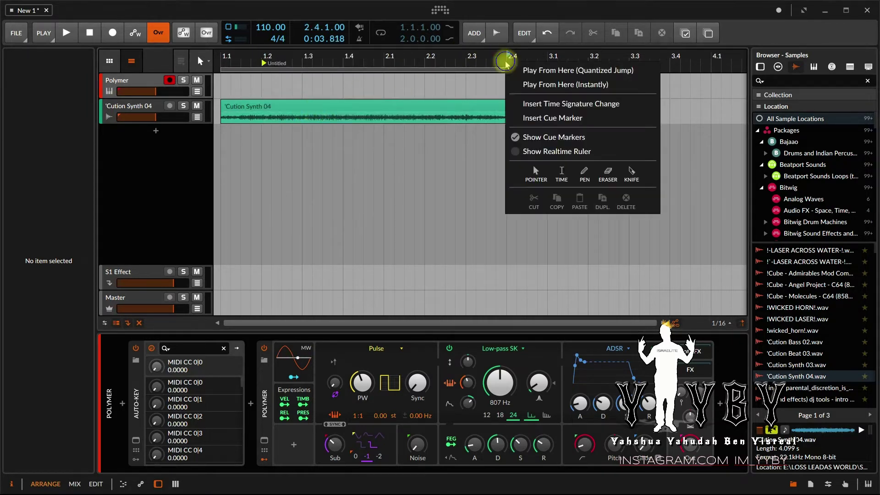
{"action": "left_click", "coordinate": [550, 115]}
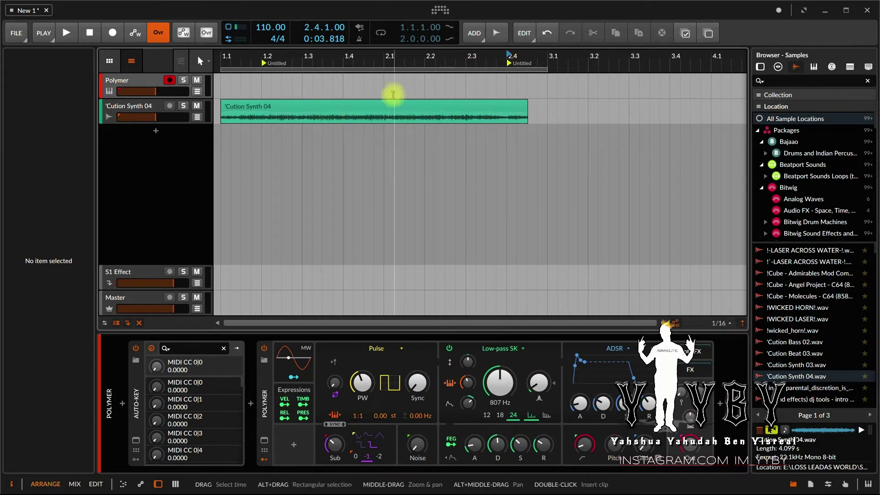
Rename the cue marker at 1.2 as front and the one at 2.4 as end
{"action": "double_click", "coordinate": [278, 63]}
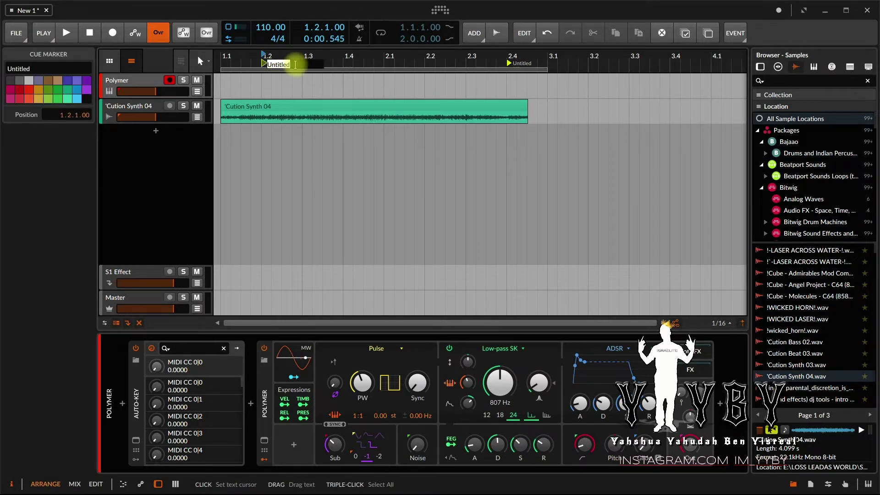
{"action": "key", "text": "BackSpace"}
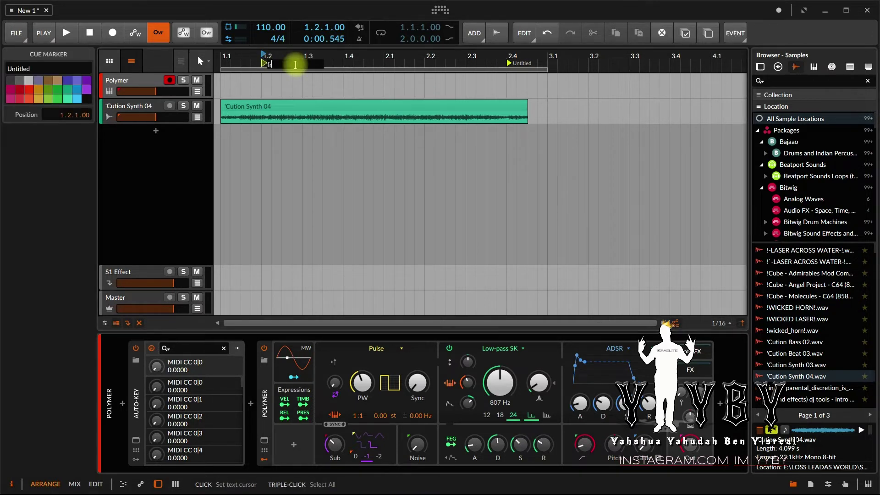
{"action": "double_click", "coordinate": [517, 64]}
{"action": "key", "text": "BackSpace"}
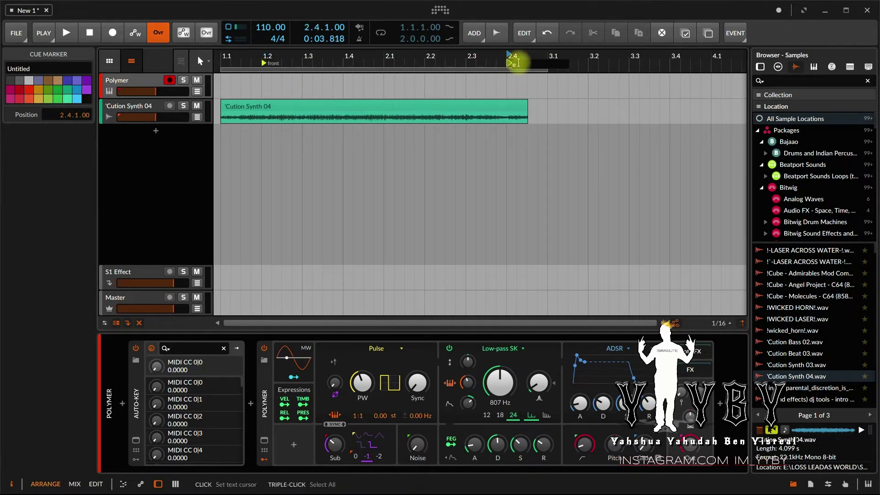
{"action": "type", "text": "end"}
{"action": "key", "text": "Return"}
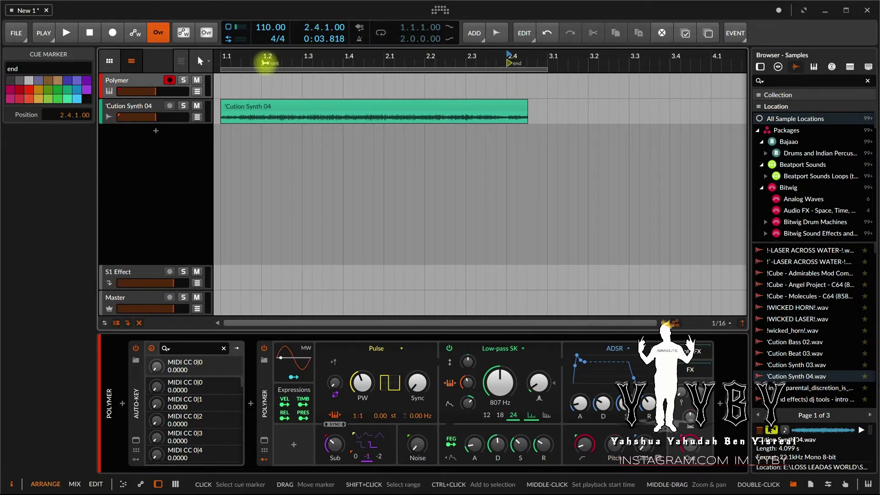
Set the loop region from the front and end cue markers and trim its end to 2.4
{"action": "left_click", "coordinate": [265, 61], "text": "ctrl"}
{"action": "left_click", "coordinate": [266, 61]}
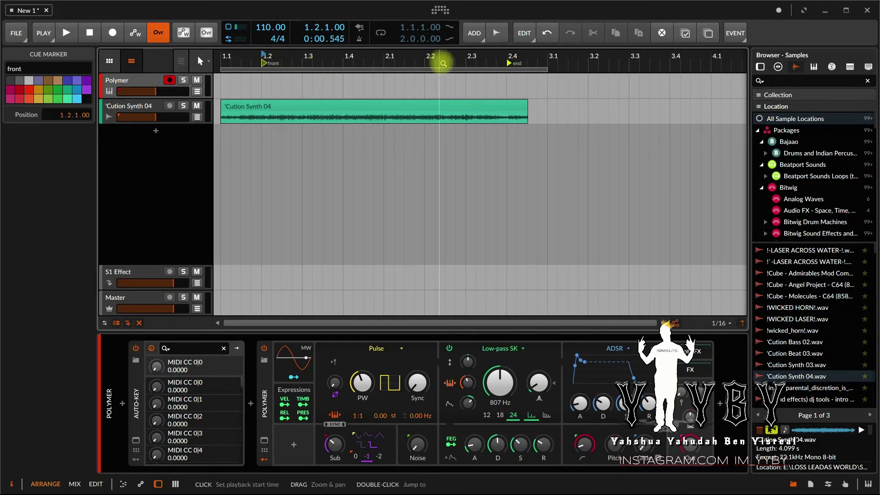
{"action": "left_click", "coordinate": [508, 63], "text": "ctrl"}
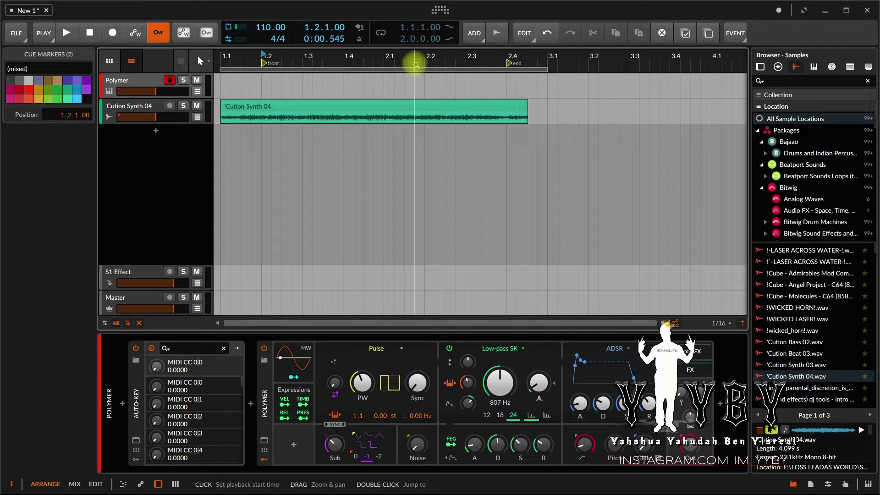
{"action": "key", "text": "ctrl+l"}
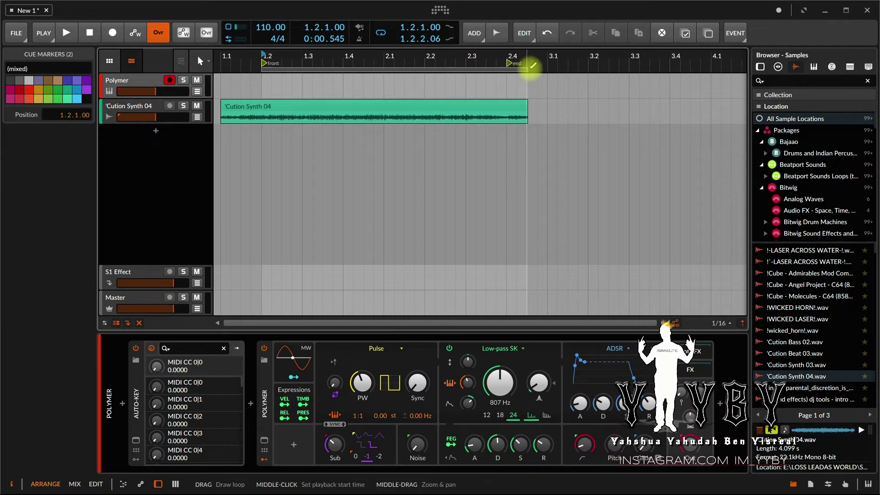
{"action": "left_click_drag", "start_coordinate": [527, 69], "coordinate": [507, 69]}
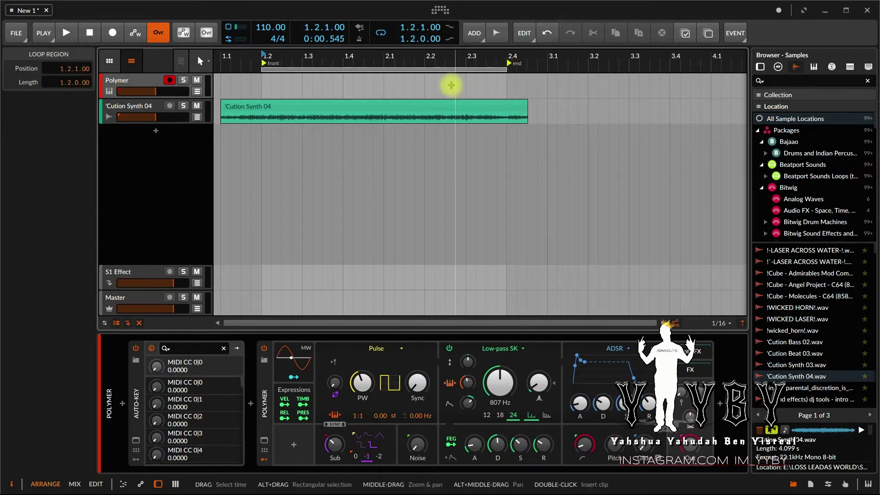
Select the front and end cue markers together and set the loop region from that selection again
{"action": "left_click", "coordinate": [265, 62]}
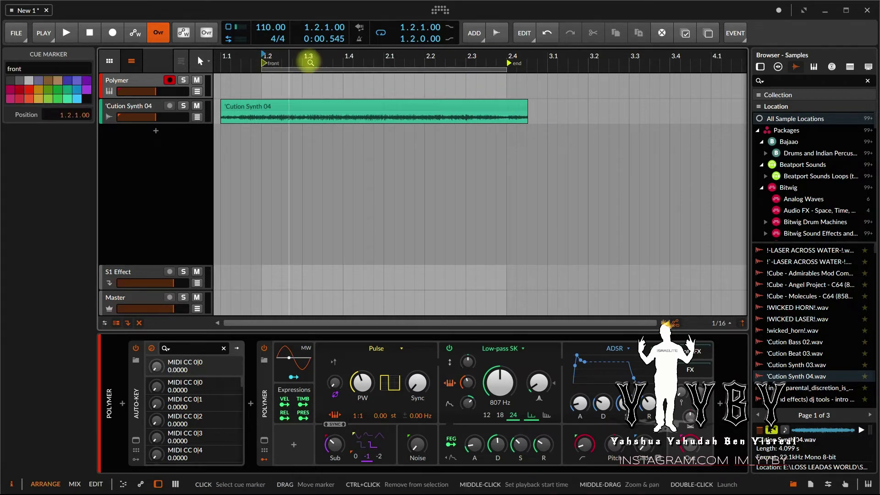
{"action": "left_click", "coordinate": [507, 61], "text": "ctrl"}
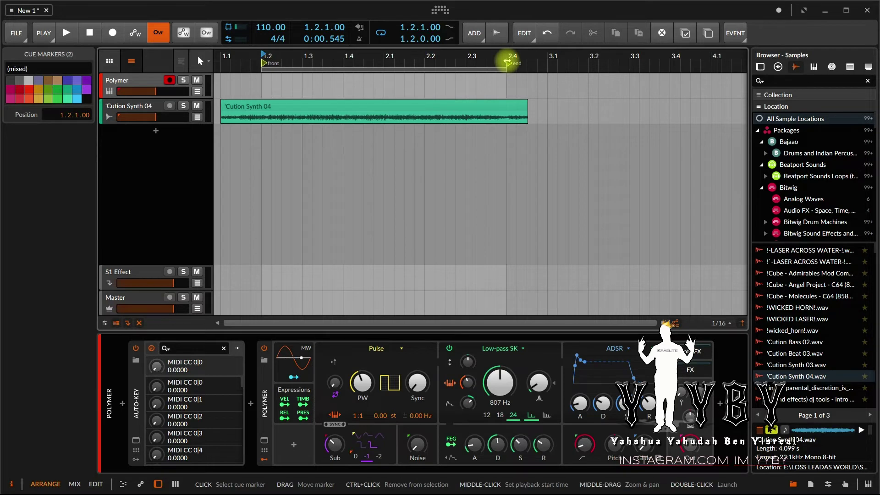
{"action": "key", "text": "ctrl+l"}
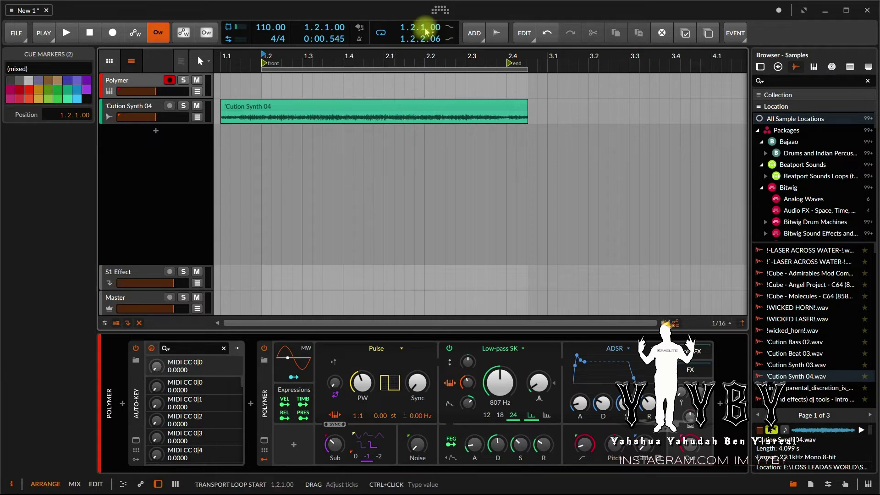
Enlarge the 'Cution Synth 04 track's height and try adjusting its clip gain
{"action": "left_click_drag", "start_coordinate": [198, 121], "coordinate": [200, 191]}
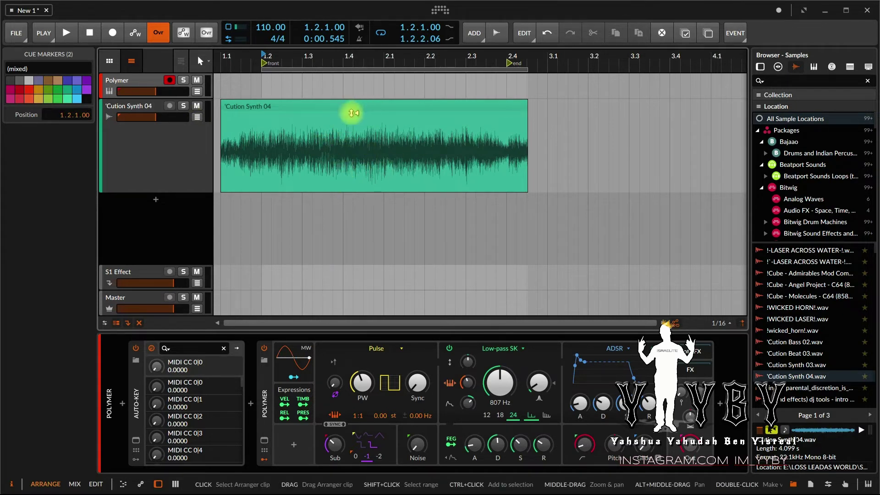
{"action": "mouse_move", "coordinate": [348, 112]}
{"action": "left_mouse_down"}
{"action": "mouse_move", "coordinate": [346, 169]}
{"action": "mouse_move", "coordinate": [346, 112]}
{"action": "mouse_move", "coordinate": [350, 126]}
{"action": "mouse_move", "coordinate": [351, 110]}
{"action": "mouse_move", "coordinate": [353, 117]}
{"action": "left_mouse_up"}
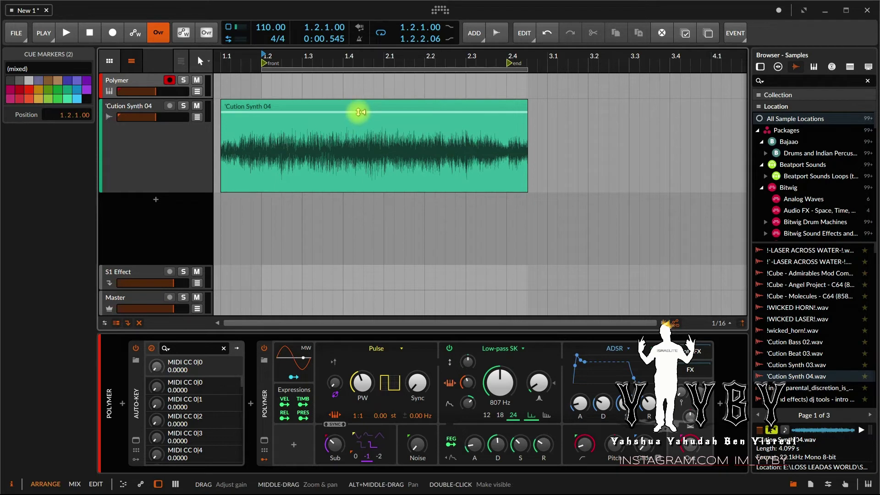
Delete the 'Cution Synth 04 audio track from the arranger
{"action": "left_click", "coordinate": [170, 173]}
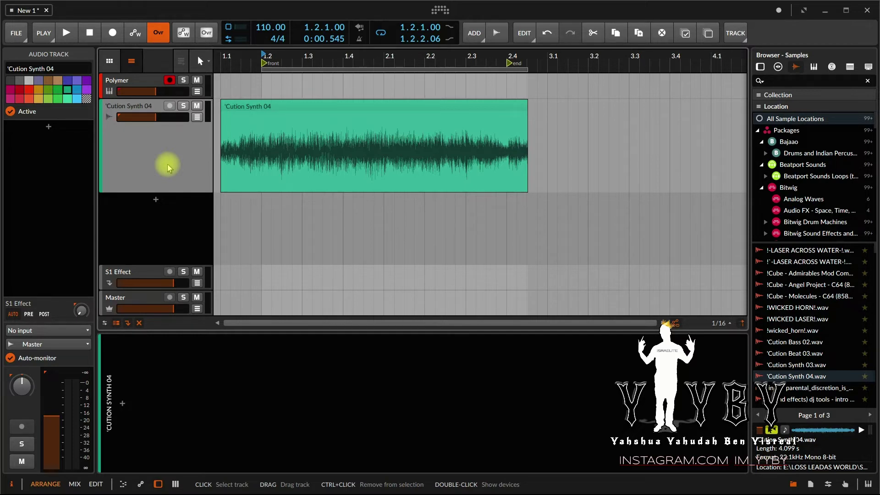
{"action": "right_click", "coordinate": [186, 139]}
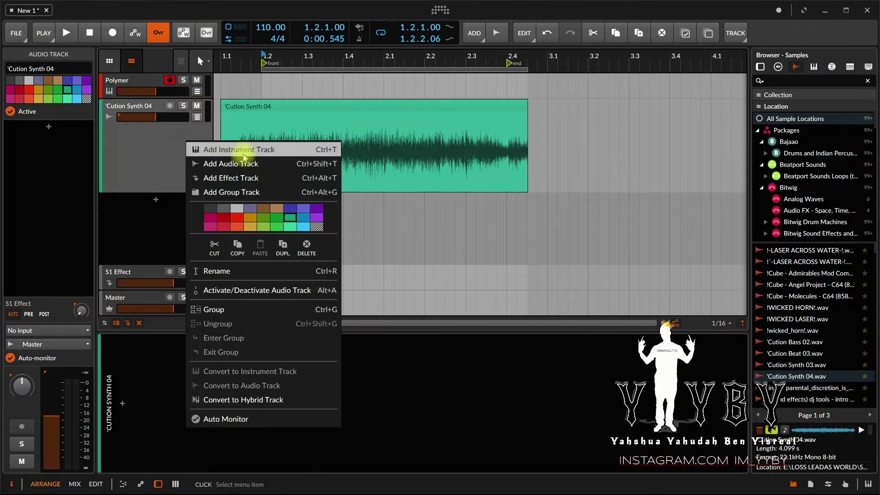
{"action": "left_click", "coordinate": [307, 256]}
Add a new instrument track below Polymer with the Sampler instrument on it
{"action": "double_click", "coordinate": [160, 108]}
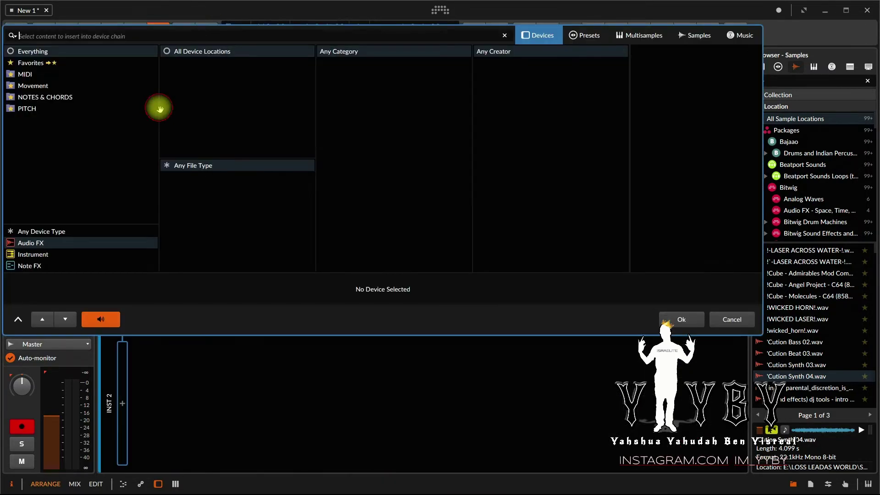
{"action": "left_click", "coordinate": [41, 253]}
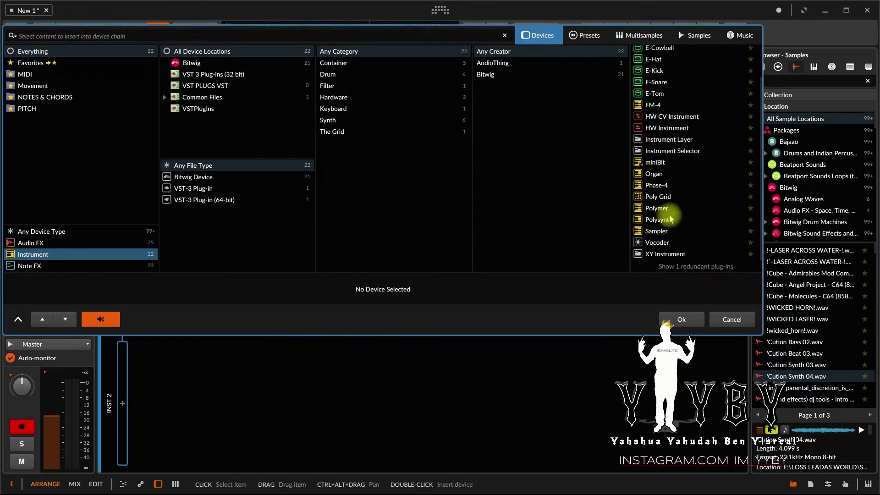
{"action": "double_click", "coordinate": [656, 231]}
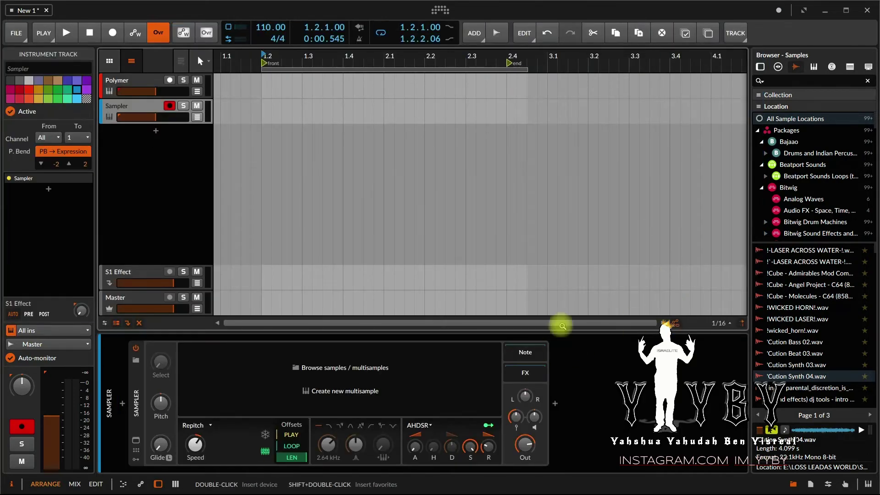
Load the four consecutive samples from 001 Synth Loops 145-BPM G#2.wav to 002 FX Loops 145-BPM.wav into the Sampler
{"action": "scroll", "coordinate": [796, 343], "scroll_direction": "down", "scroll_amount": 5}
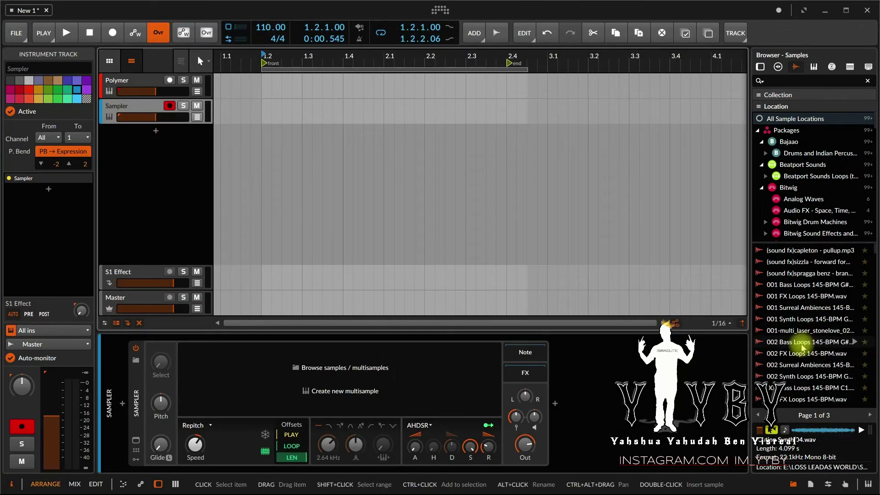
{"action": "left_click", "coordinate": [789, 319]}
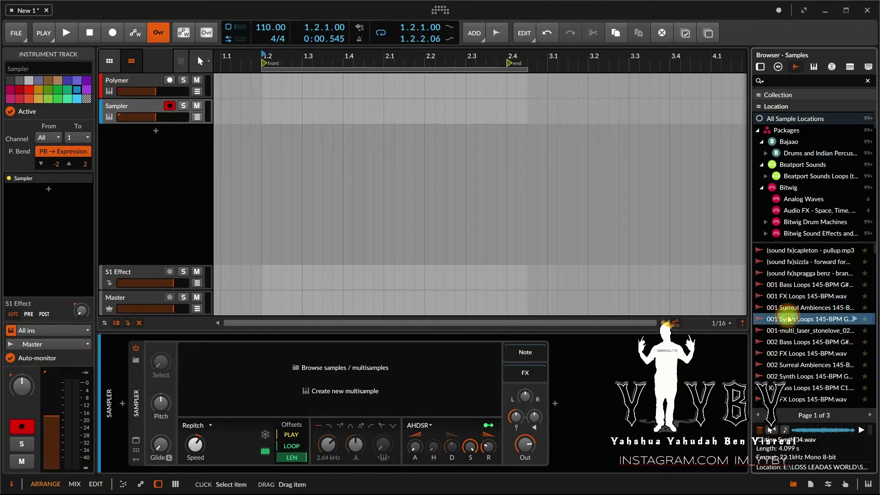
{"action": "left_click", "coordinate": [797, 342], "text": "shift"}
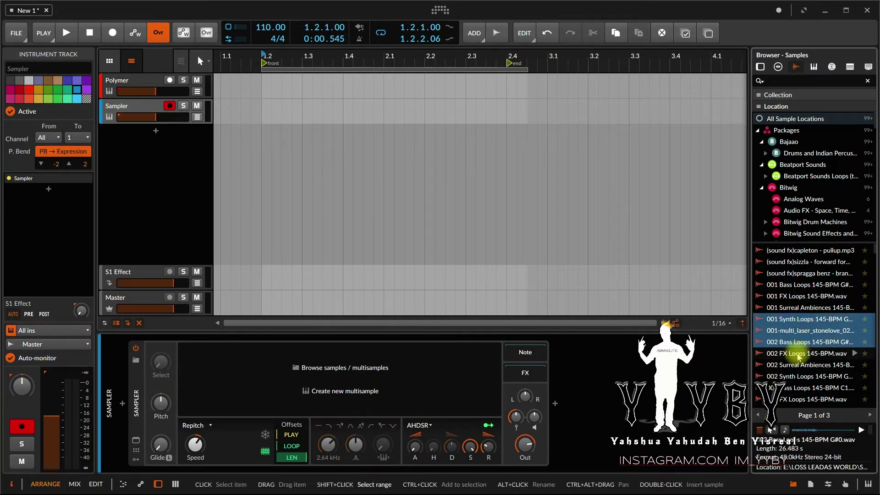
{"action": "left_click", "coordinate": [797, 354], "text": "shift"}
{"action": "left_click_drag", "start_coordinate": [805, 320], "coordinate": [403, 373]}
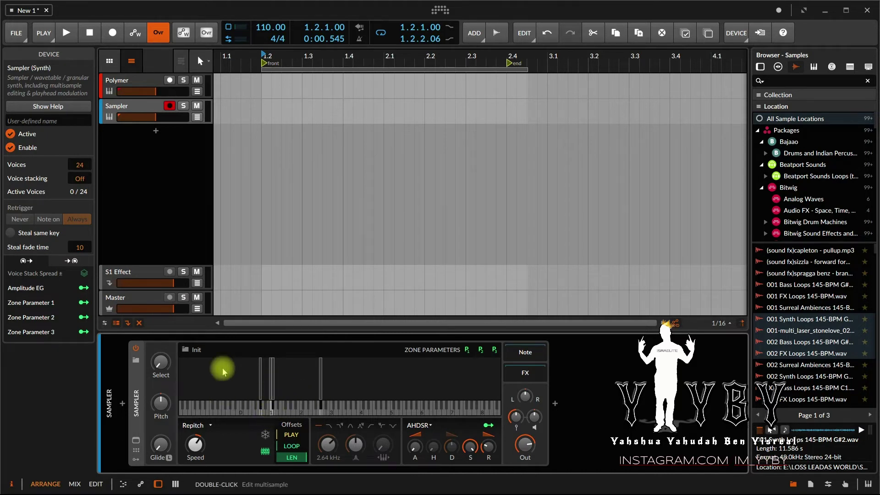
Open the Sampler's expanded zone editor and examine the key ranges of the loaded samples up close
{"action": "left_click", "coordinate": [136, 441]}
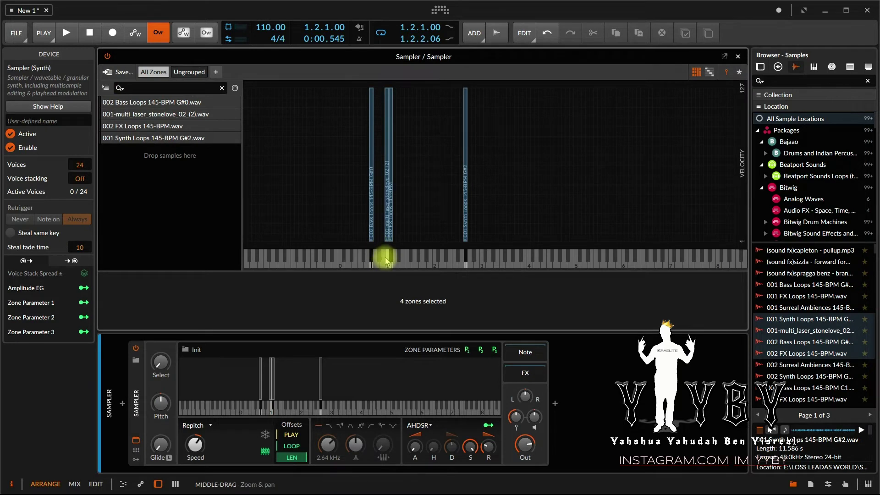
{"action": "left_click_drag", "start_coordinate": [389, 267], "coordinate": [252, 298]}
{"action": "left_click_drag", "start_coordinate": [507, 267], "coordinate": [382, 268]}
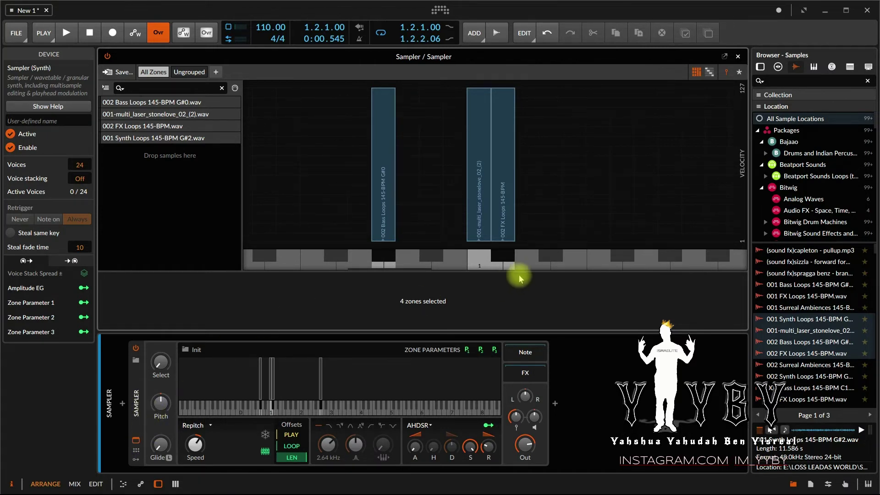
Hide the browser, view the Sampler editor as a detached maximized window, and close it
{"action": "key", "text": "b"}
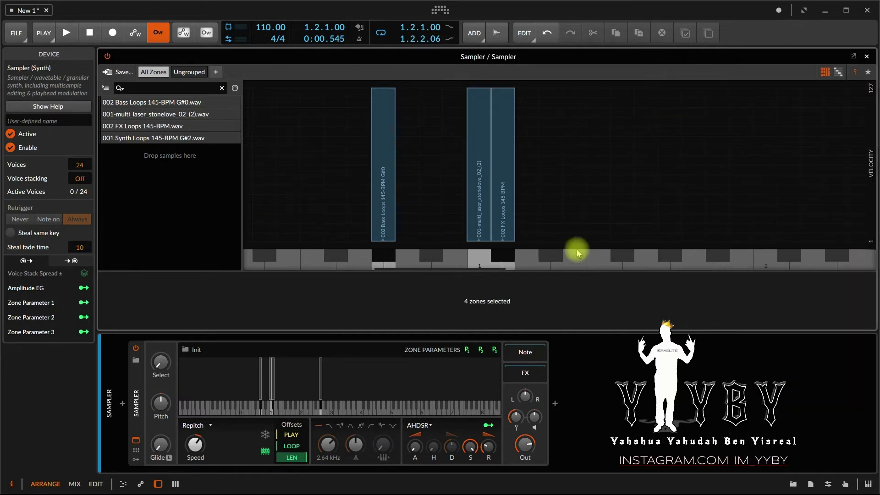
{"action": "left_click", "coordinate": [853, 56]}
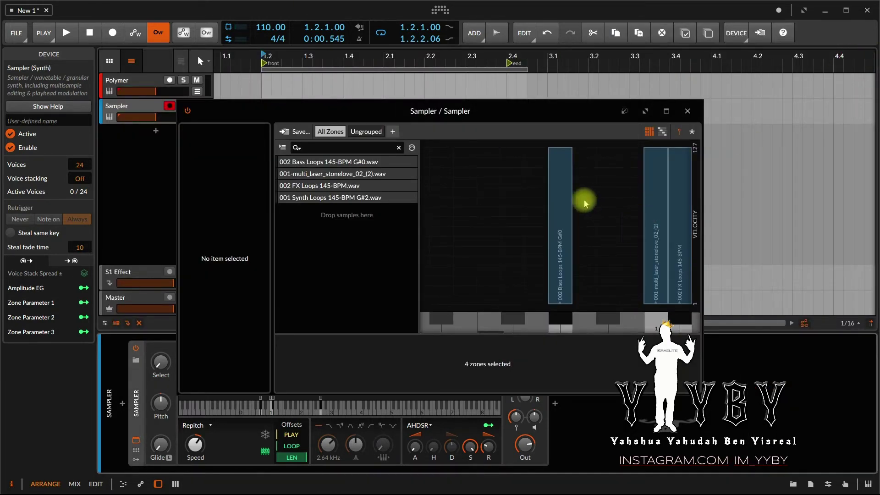
{"action": "left_click_drag", "start_coordinate": [488, 118], "coordinate": [452, 109]}
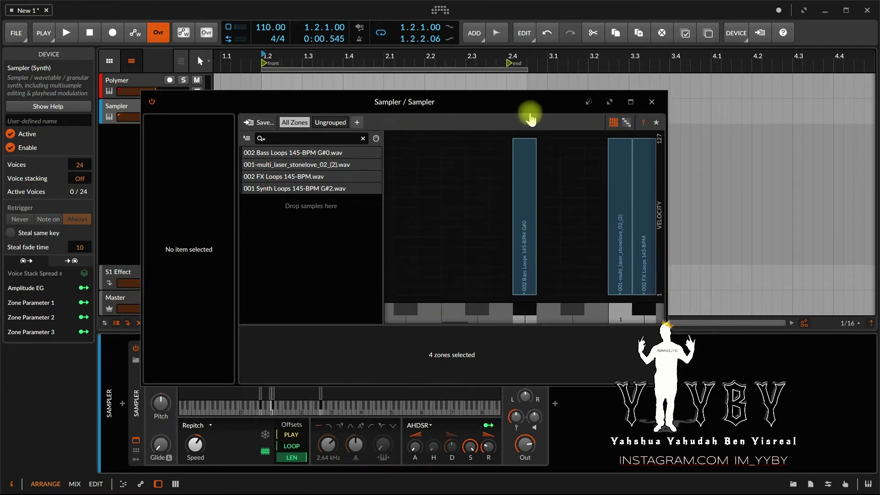
{"action": "left_click", "coordinate": [638, 102]}
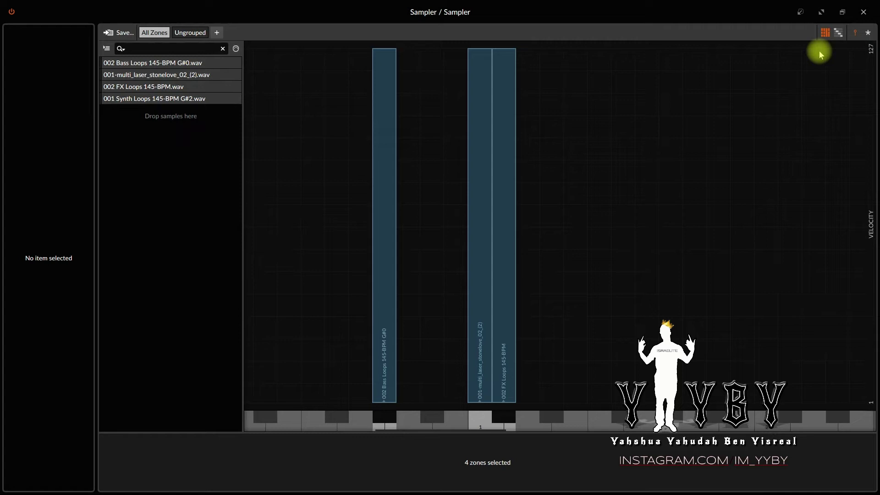
{"action": "left_click", "coordinate": [867, 13]}
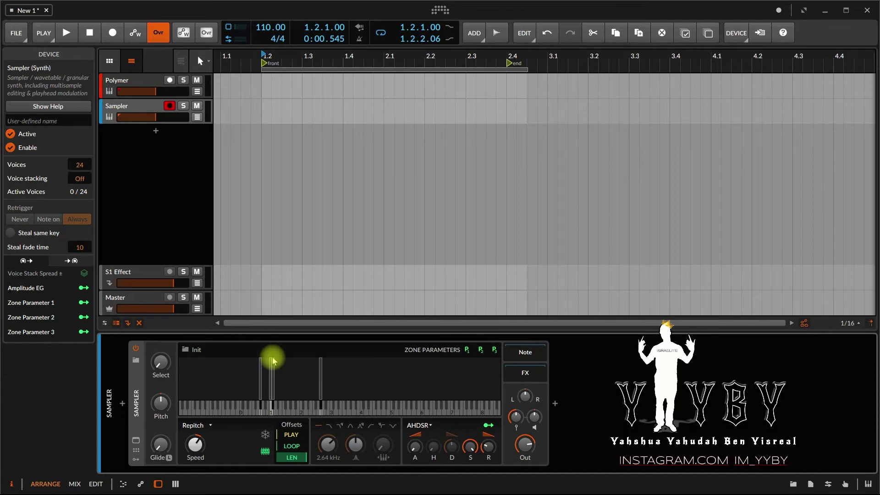
Switch to the Mix view and select the Sampler track's Scene 1 slot
{"action": "left_click", "coordinate": [75, 484]}
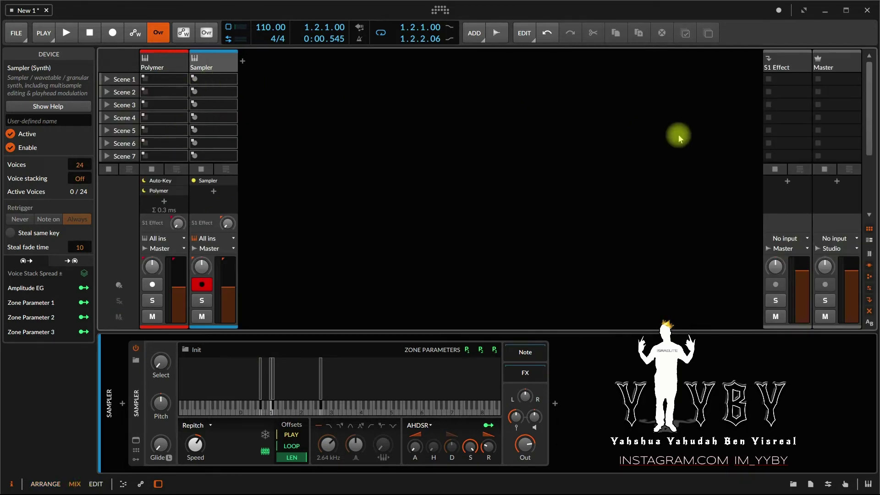
{"action": "left_click", "coordinate": [224, 80]}
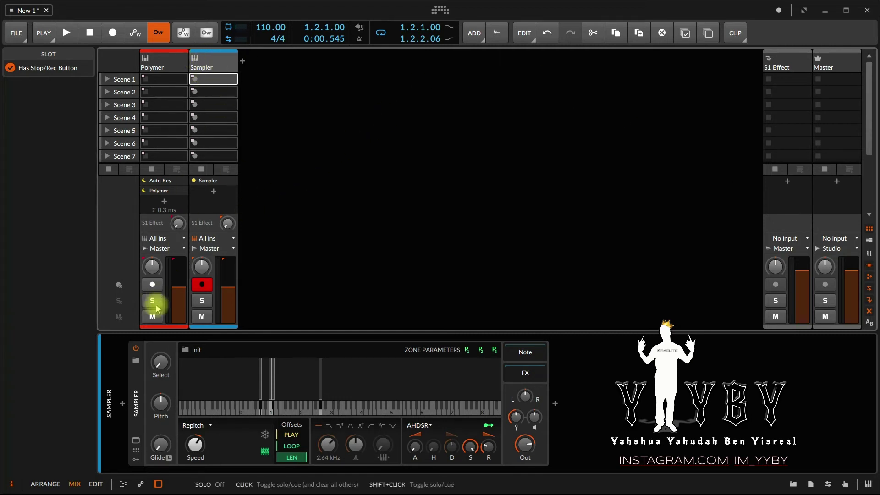
Add a third track in the mixer with the FX Layer container from the Audio FX devices
{"action": "left_click", "coordinate": [170, 57]}
{"action": "left_click", "coordinate": [204, 59]}
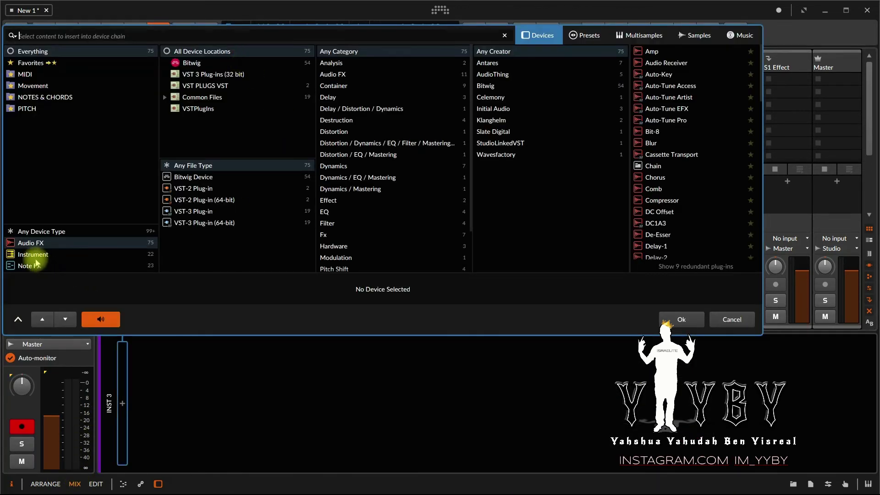
{"action": "left_click", "coordinate": [33, 243]}
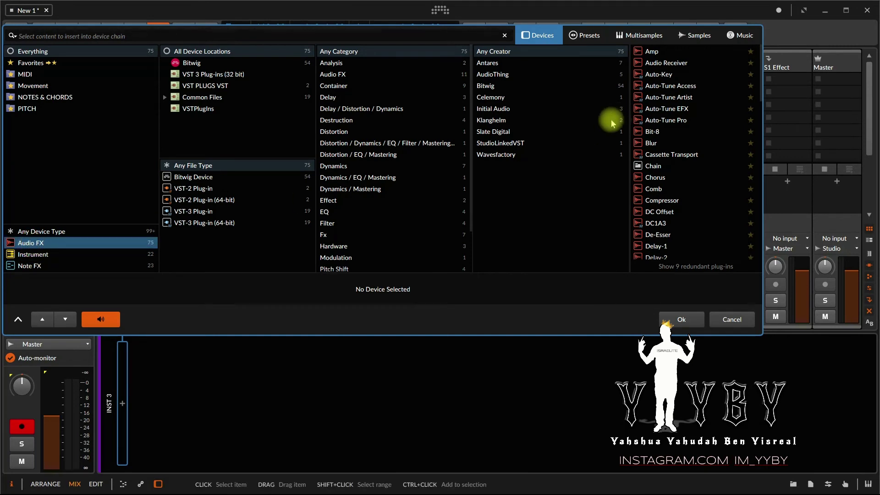
{"action": "left_click", "coordinate": [336, 86]}
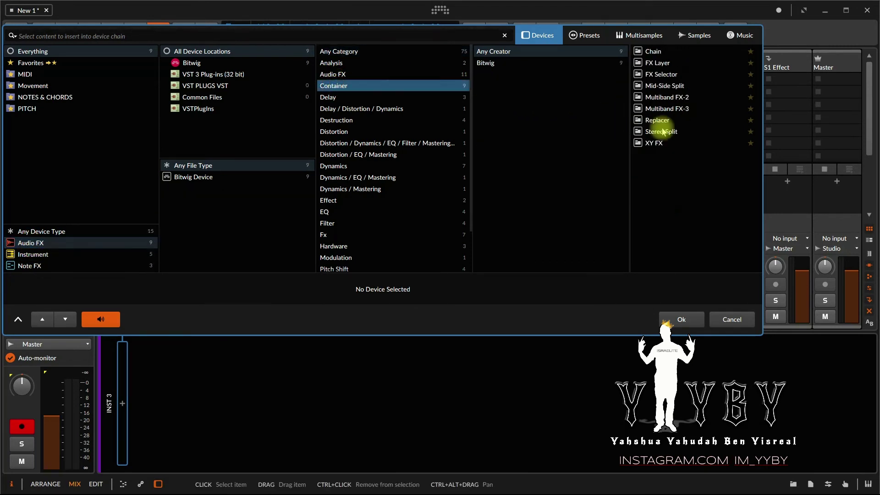
{"action": "left_click", "coordinate": [661, 63]}
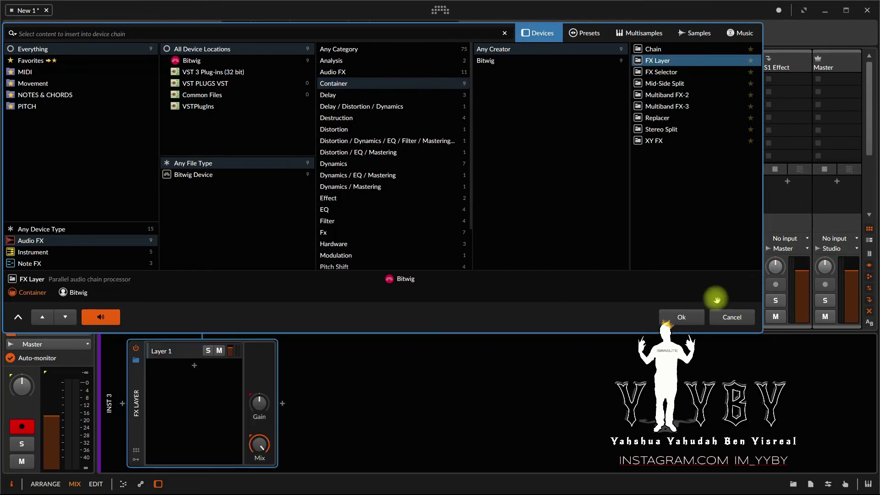
{"action": "left_click", "coordinate": [681, 319]}
Delete the FX Layer device from the Audio 3 track after selecting its Layer 1
{"action": "left_click", "coordinate": [174, 353]}
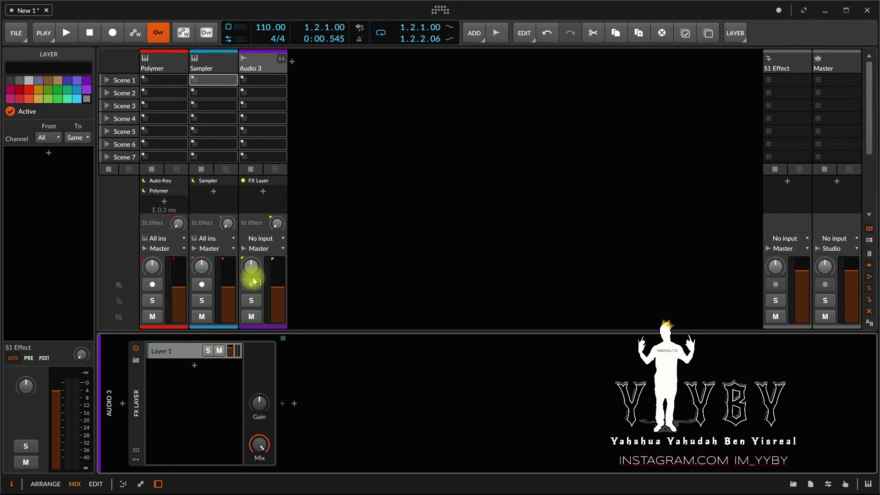
{"action": "left_click", "coordinate": [137, 384]}
{"action": "right_click", "coordinate": [138, 383]}
{"action": "left_click", "coordinate": [256, 385]}
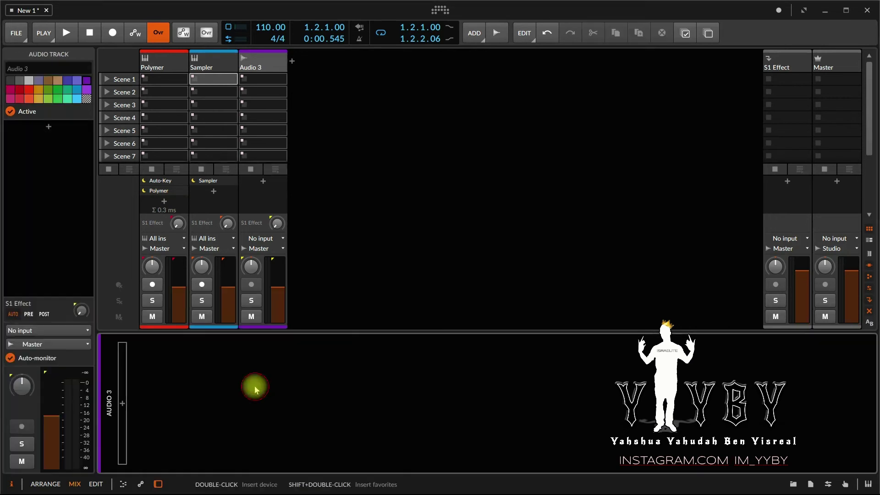
Insert the XY FX container on the Audio 3 track and move its X/Y mix point slightly off centre
{"action": "left_click", "coordinate": [121, 404]}
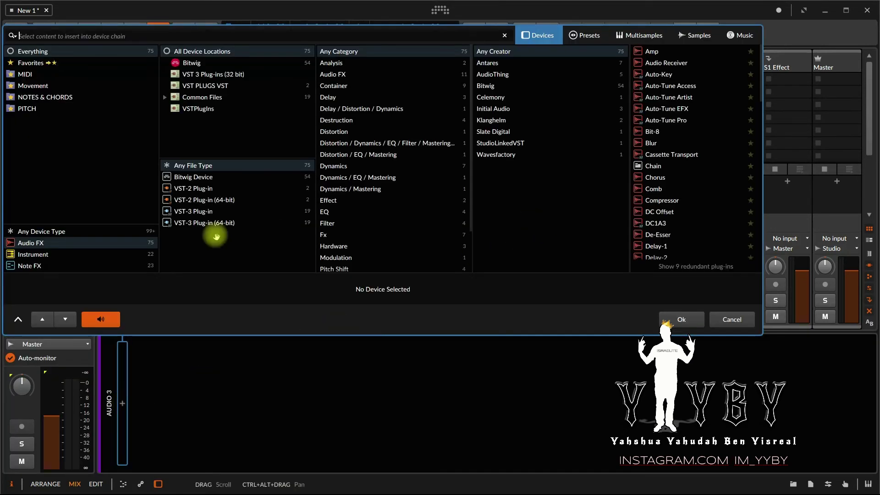
{"action": "left_click", "coordinate": [49, 245]}
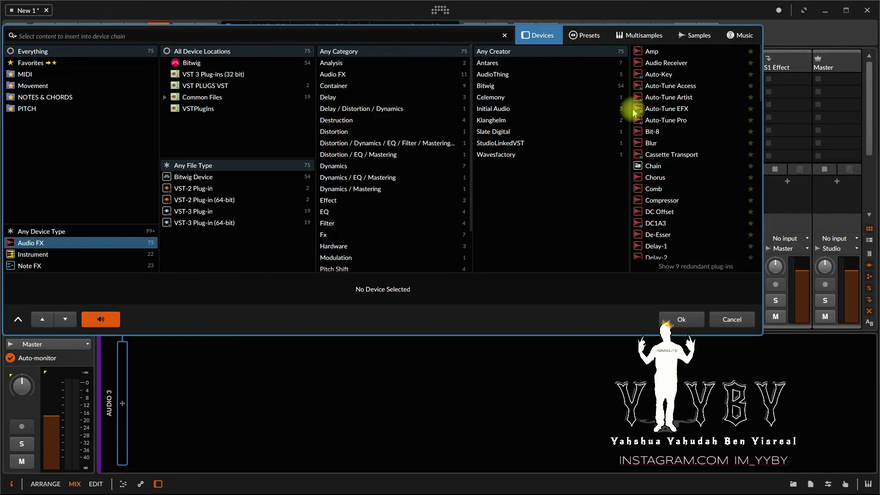
{"action": "scroll", "coordinate": [679, 162], "scroll_direction": "down", "scroll_amount": 5}
{"action": "scroll", "coordinate": [687, 165], "scroll_direction": "down", "scroll_amount": 6}
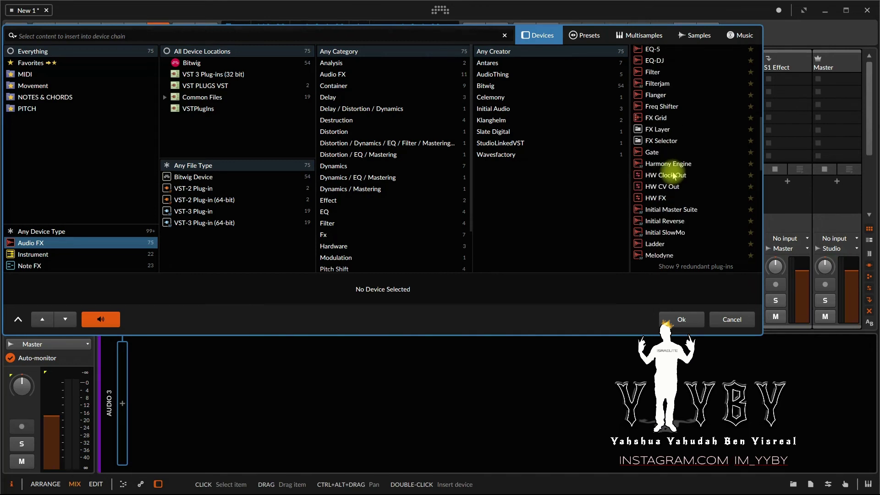
{"action": "scroll", "coordinate": [715, 170], "scroll_direction": "up", "scroll_amount": 9}
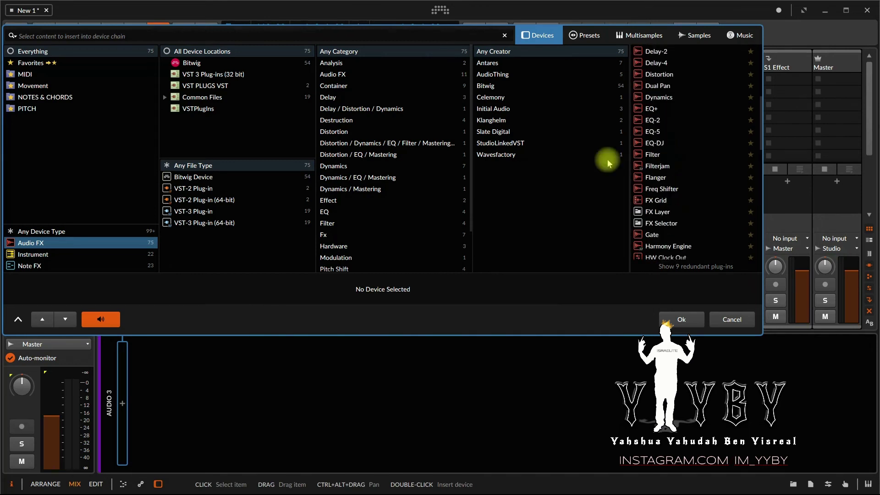
{"action": "left_click", "coordinate": [338, 86]}
{"action": "left_click", "coordinate": [657, 146]}
{"action": "double_click", "coordinate": [656, 144]}
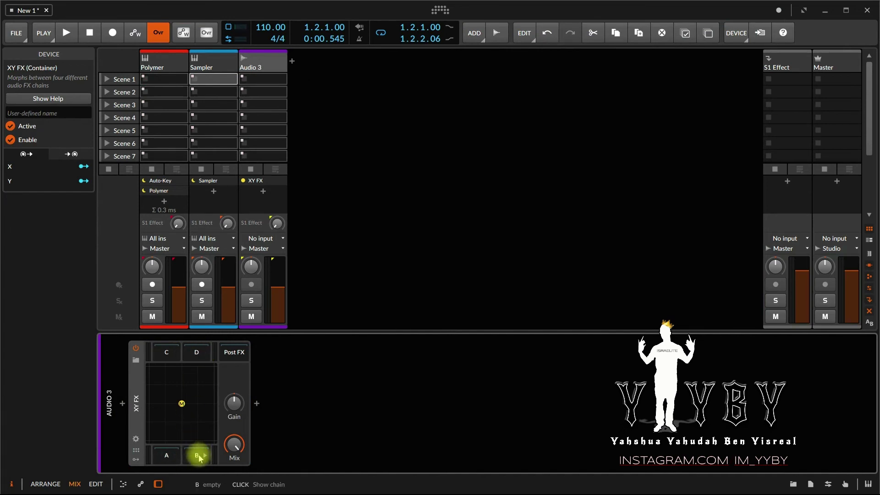
{"action": "mouse_move", "coordinate": [186, 410]}
{"action": "left_mouse_down"}
{"action": "mouse_move", "coordinate": [192, 371]}
{"action": "mouse_move", "coordinate": [157, 432]}
{"action": "mouse_move", "coordinate": [184, 400]}
{"action": "left_mouse_up"}
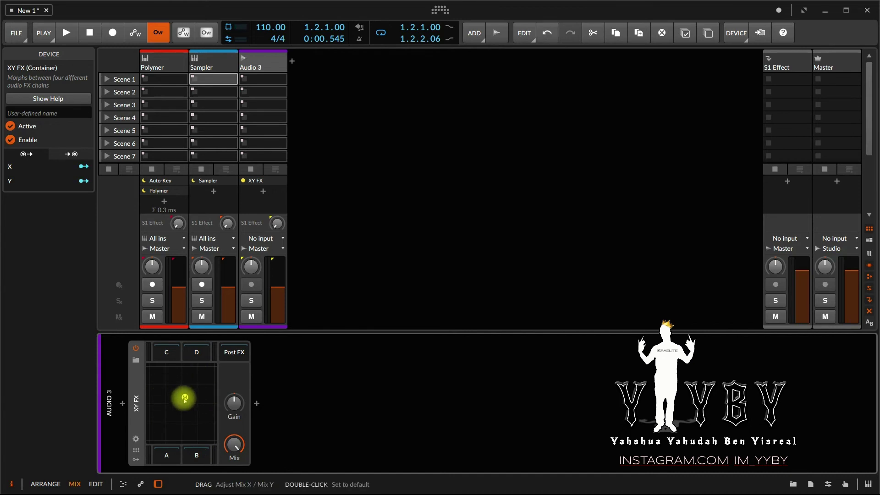